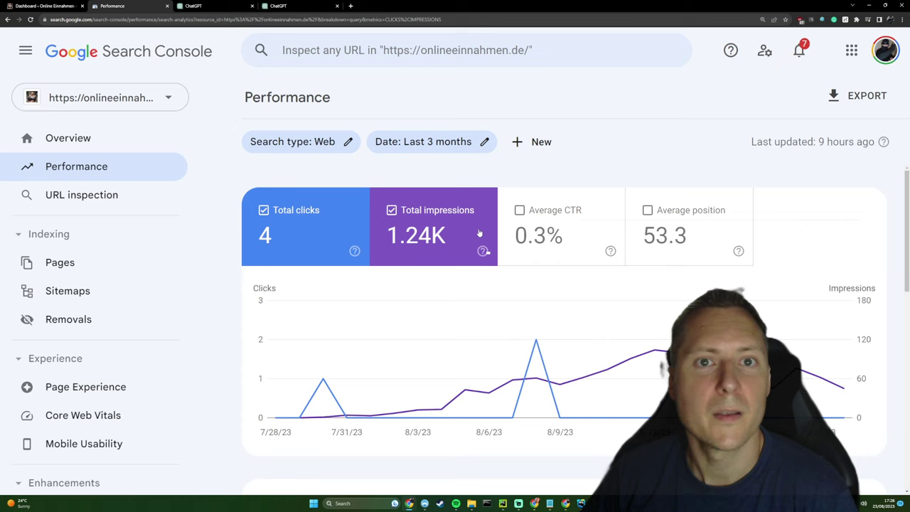
Step: Scroll the three-month Performance report down to the top queries table
{"action": "scroll", "coordinate": [463, 200], "scroll_direction": "down", "scroll_amount": 2}
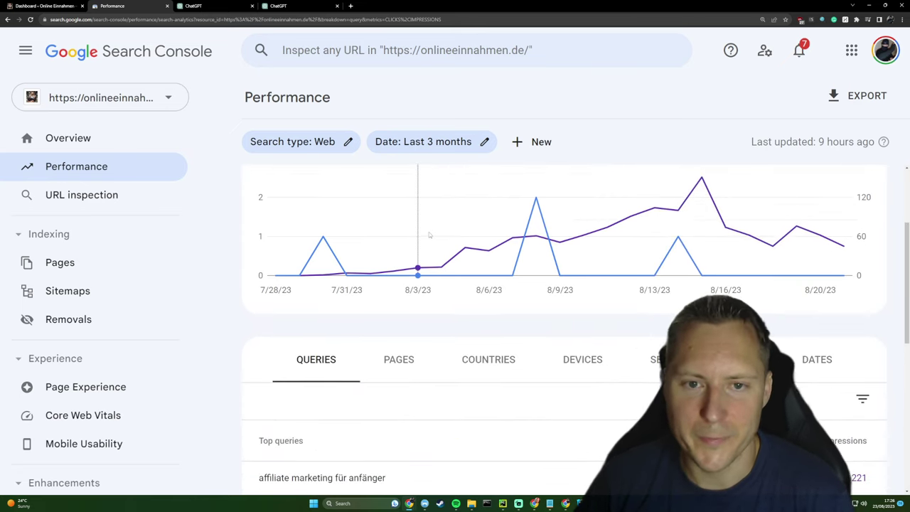
{"action": "scroll", "coordinate": [440, 213], "scroll_direction": "up", "scroll_amount": 2}
{"action": "scroll", "coordinate": [517, 256], "scroll_direction": "down", "scroll_amount": 2}
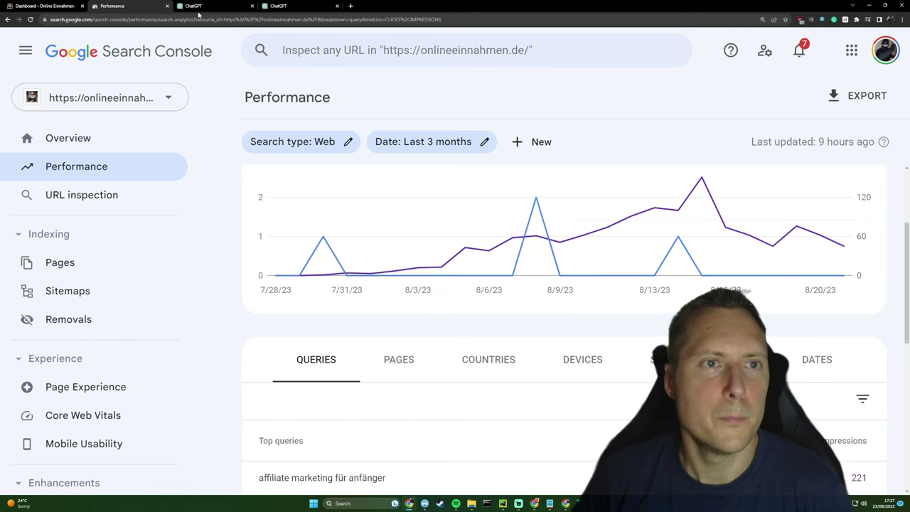
Step: Check the QueryHunter dashboard's critical error, then return to Search Console's query impressions
{"action": "left_click", "coordinate": [50, 5]}
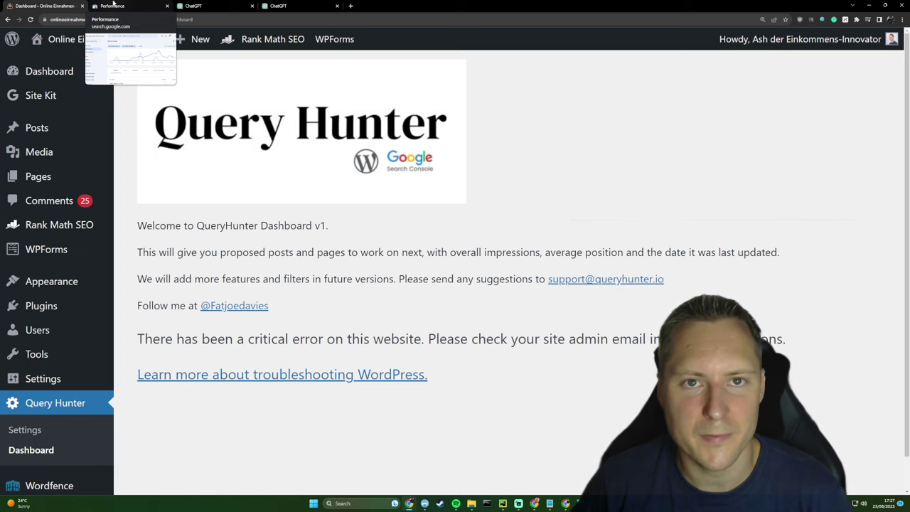
{"action": "left_click", "coordinate": [114, 5]}
{"action": "scroll", "coordinate": [462, 213], "scroll_direction": "up", "scroll_amount": 2}
{"action": "scroll", "coordinate": [491, 320], "scroll_direction": "down", "scroll_amount": 2}
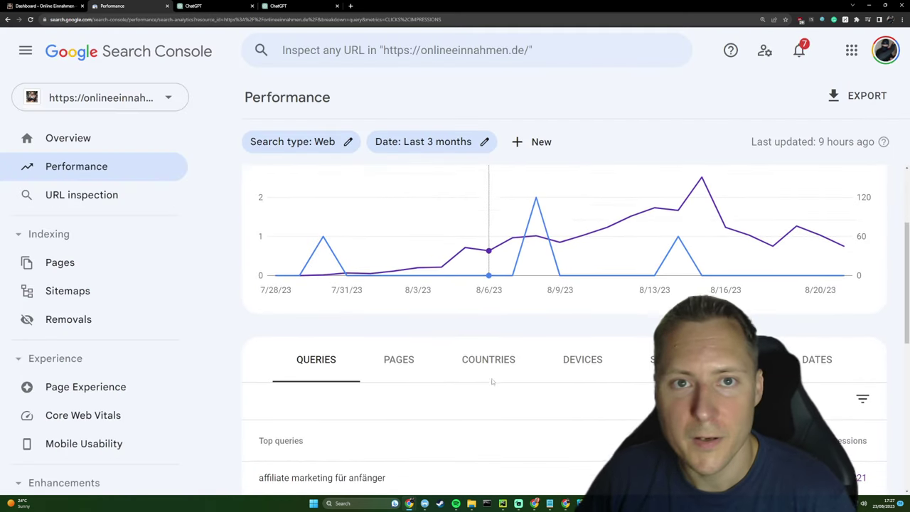
{"action": "scroll", "coordinate": [435, 298], "scroll_direction": "down", "scroll_amount": 1}
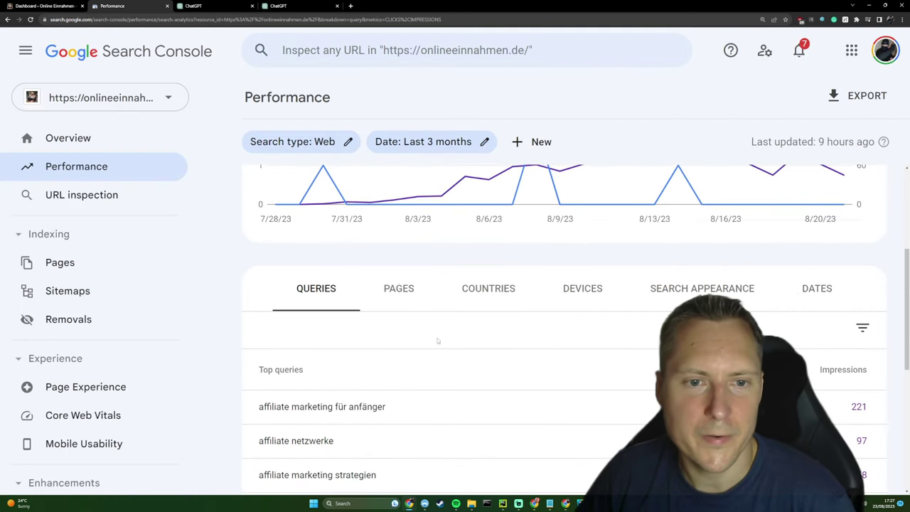
Step: List the site's top pages sorted by impressions
{"action": "left_click", "coordinate": [386, 303]}
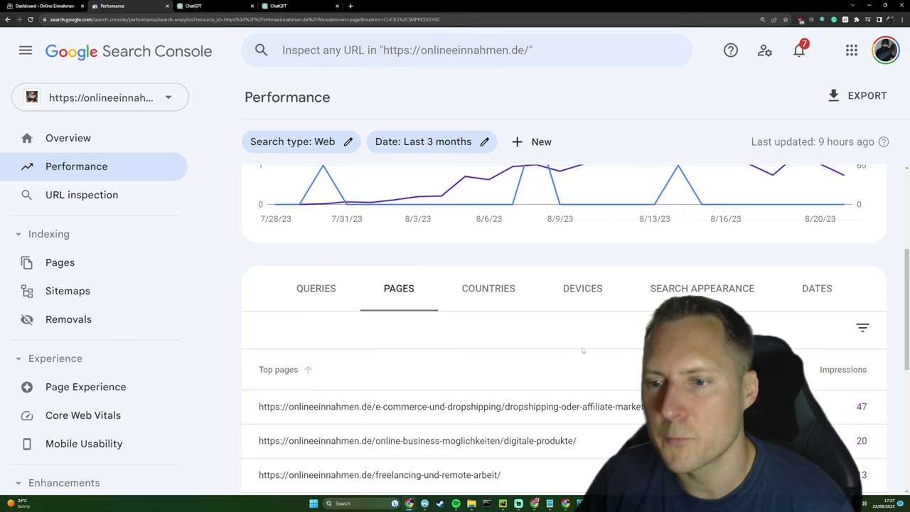
{"action": "scroll", "coordinate": [554, 317], "scroll_direction": "down", "scroll_amount": 2}
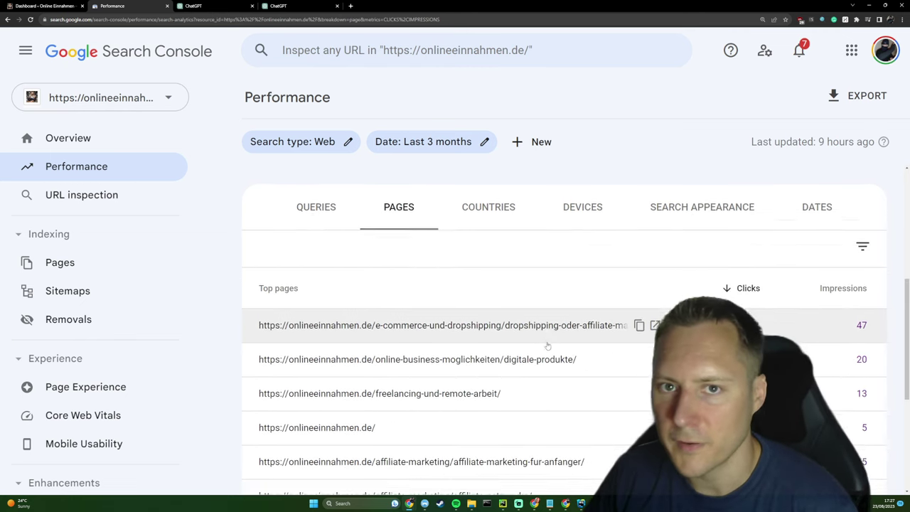
{"action": "scroll", "coordinate": [868, 278], "scroll_direction": "down", "scroll_amount": 1}
{"action": "left_click", "coordinate": [843, 263]}
{"action": "scroll", "coordinate": [625, 334], "scroll_direction": "up", "scroll_amount": 1}
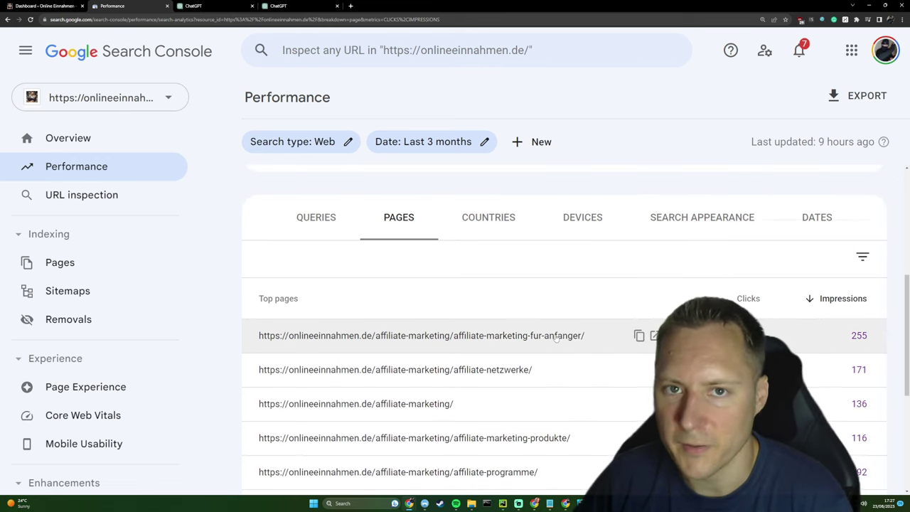
Step: Filter the report to the affiliate-marketing-fur-anfanger page and view its queries
{"action": "left_click", "coordinate": [556, 337]}
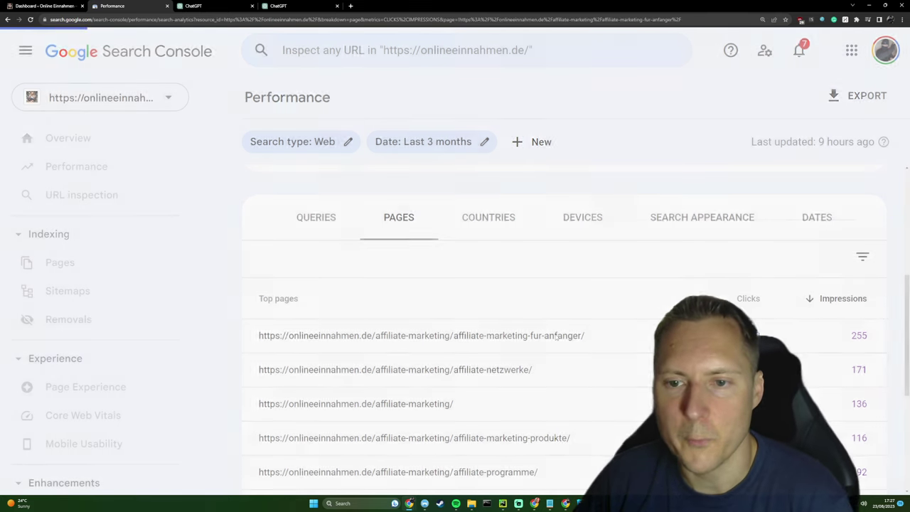
{"action": "scroll", "coordinate": [574, 302], "scroll_direction": "down", "scroll_amount": 1}
{"action": "scroll", "coordinate": [568, 302], "scroll_direction": "down", "scroll_amount": 1}
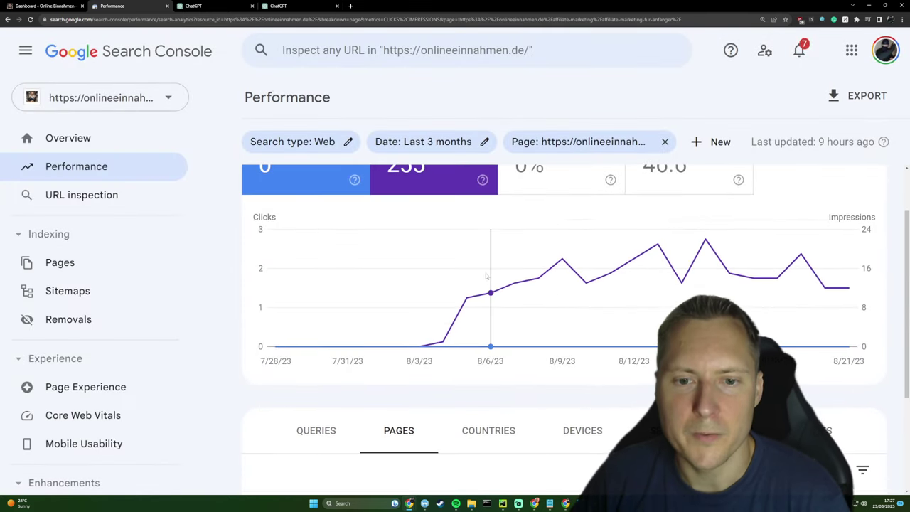
{"action": "scroll", "coordinate": [498, 291], "scroll_direction": "down", "scroll_amount": 1}
{"action": "scroll", "coordinate": [483, 284], "scroll_direction": "down", "scroll_amount": 1}
{"action": "left_click", "coordinate": [321, 357]}
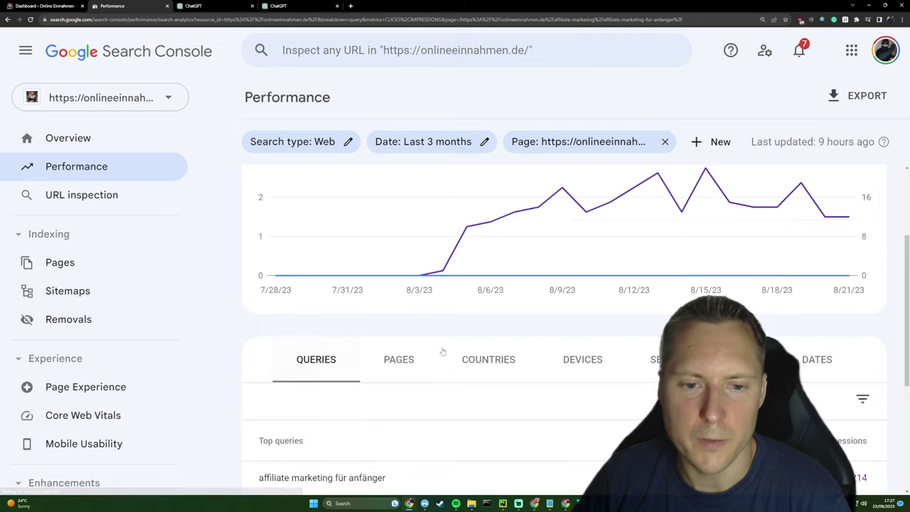
{"action": "scroll", "coordinate": [319, 345], "scroll_direction": "down", "scroll_amount": 2}
{"action": "scroll", "coordinate": [600, 350], "scroll_direction": "up", "scroll_amount": 3}
{"action": "scroll", "coordinate": [610, 343], "scroll_direction": "up", "scroll_amount": 1}
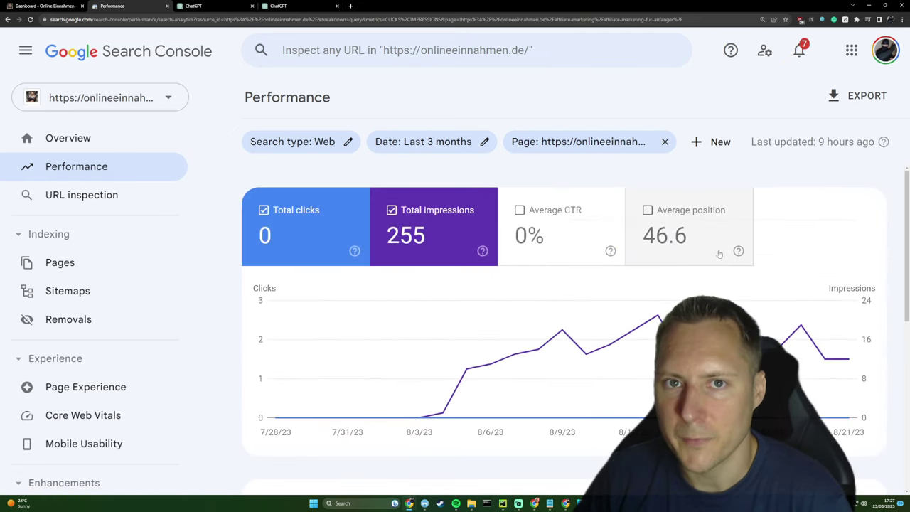
Step: Review the page's queries with average position shown, then go back to the pages list
{"action": "left_click", "coordinate": [717, 253]}
{"action": "scroll", "coordinate": [716, 253], "scroll_direction": "down", "scroll_amount": 3}
{"action": "scroll", "coordinate": [717, 254], "scroll_direction": "down", "scroll_amount": 1}
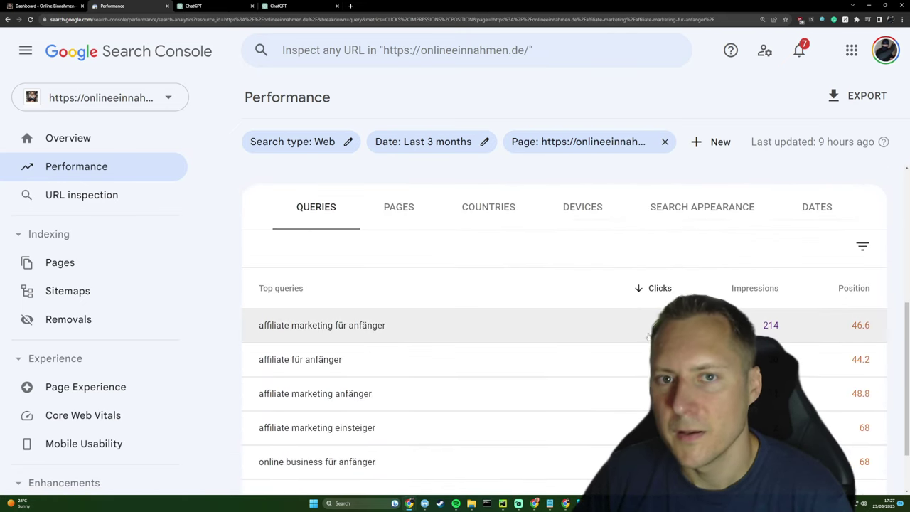
{"action": "scroll", "coordinate": [809, 394], "scroll_direction": "down", "scroll_amount": 1}
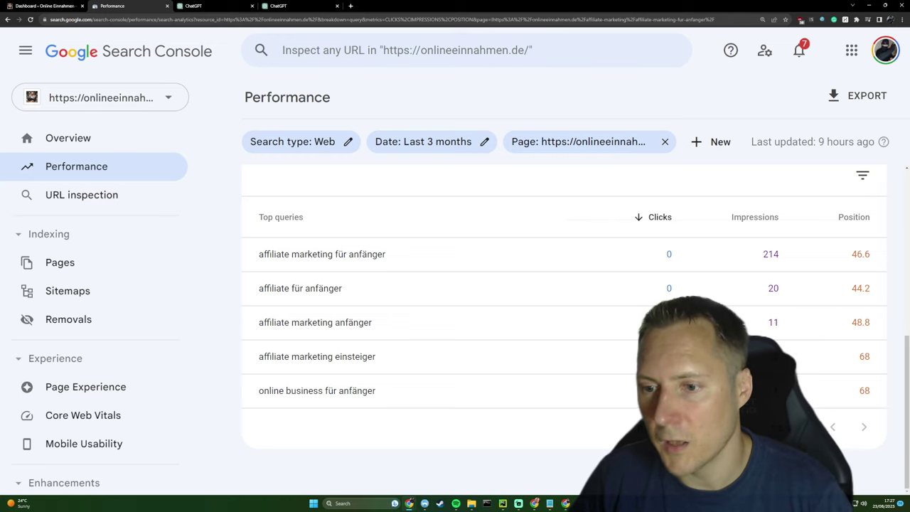
{"action": "scroll", "coordinate": [771, 356], "scroll_direction": "up", "scroll_amount": 1}
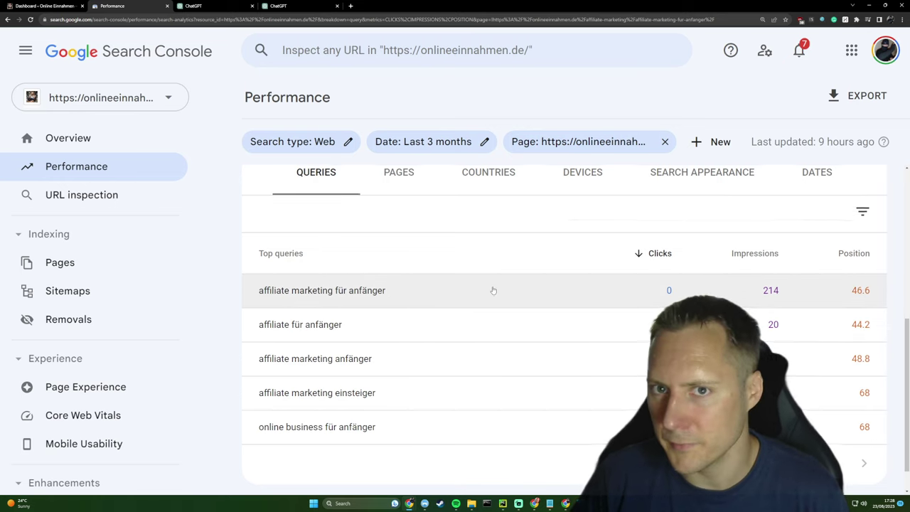
{"action": "scroll", "coordinate": [489, 290], "scroll_direction": "up", "scroll_amount": 3}
{"action": "scroll", "coordinate": [646, 170], "scroll_direction": "up", "scroll_amount": 2}
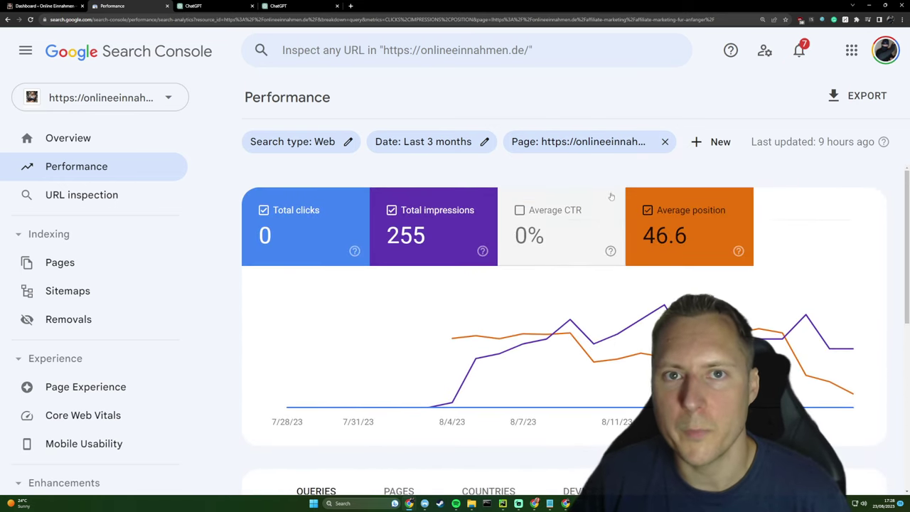
{"action": "left_click", "coordinate": [699, 222]}
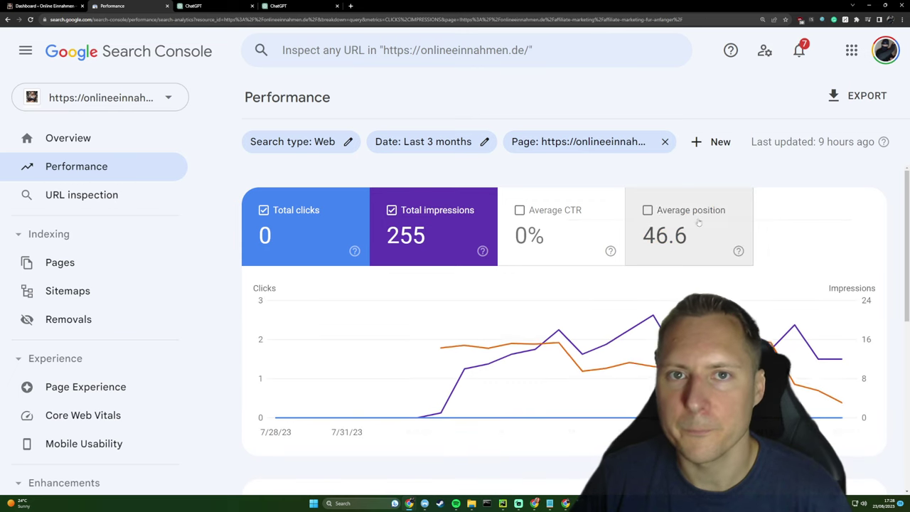
{"action": "scroll", "coordinate": [384, 359], "scroll_direction": "down", "scroll_amount": 2}
{"action": "left_click", "coordinate": [384, 359]}
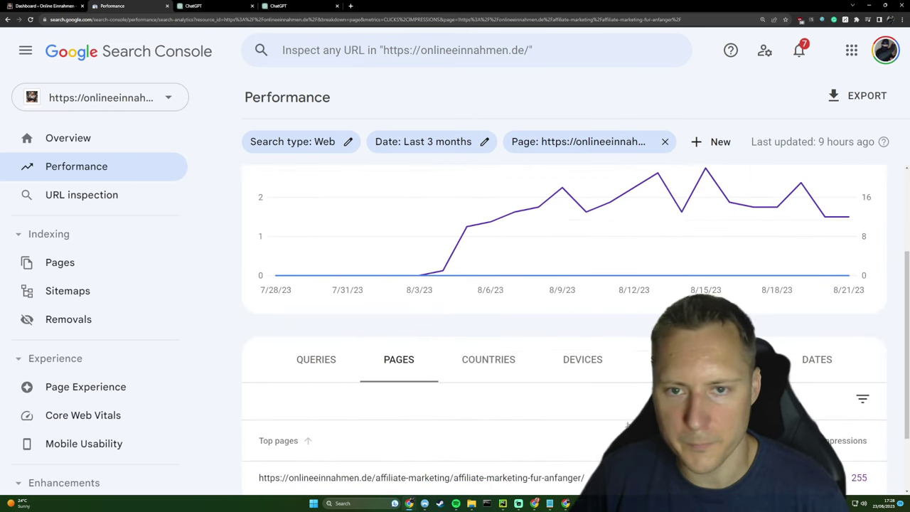
{"action": "scroll", "coordinate": [384, 359], "scroll_direction": "down", "scroll_amount": 2}
Step: Open the live affiliate marketing page and switch it into the post editor
{"action": "left_click", "coordinate": [639, 405]}
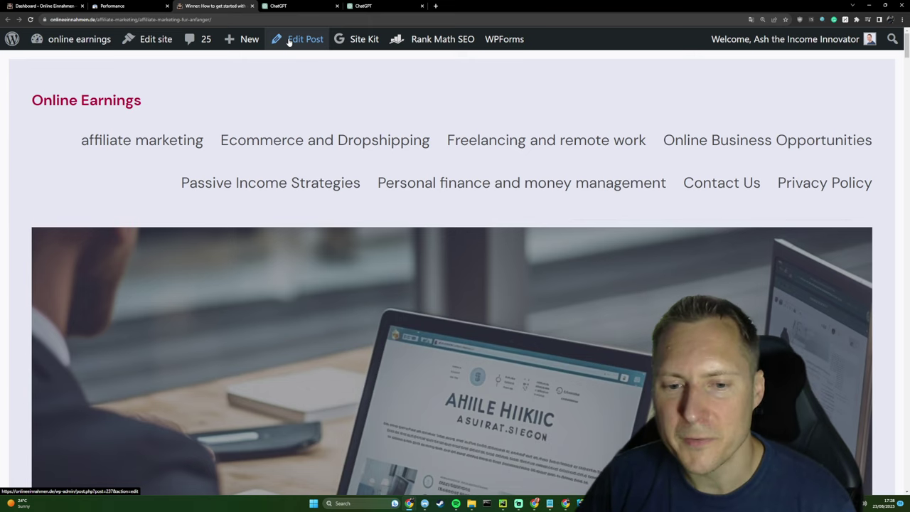
{"action": "left_click", "coordinate": [293, 40]}
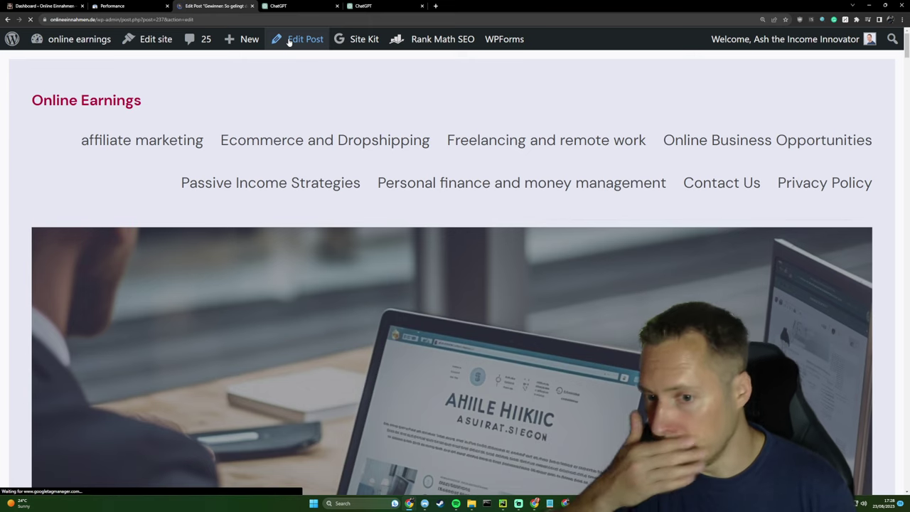
{"action": "scroll", "coordinate": [498, 213], "scroll_direction": "down", "scroll_amount": 4}
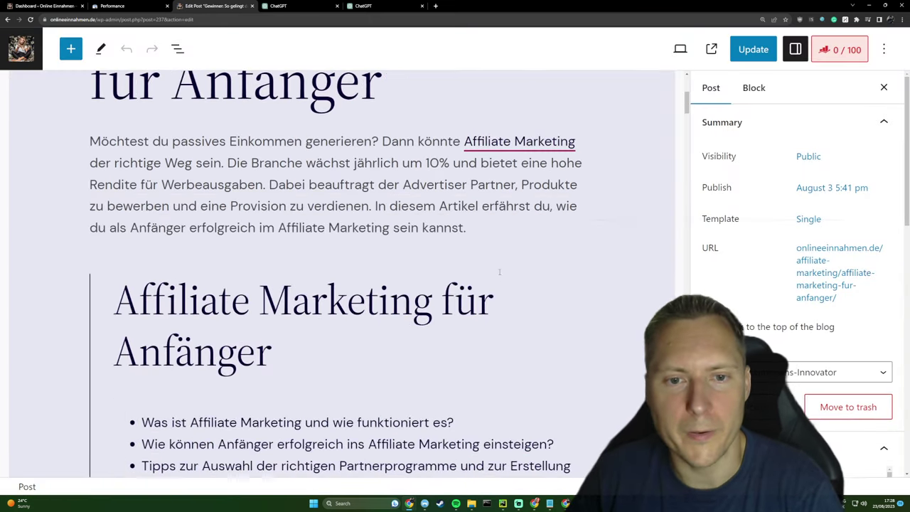
{"action": "scroll", "coordinate": [498, 213], "scroll_direction": "down", "scroll_amount": 4}
Step: Scroll the editor down to the QueryHunter query table
{"action": "left_click_drag", "start_coordinate": [687, 115], "coordinate": [687, 221]}
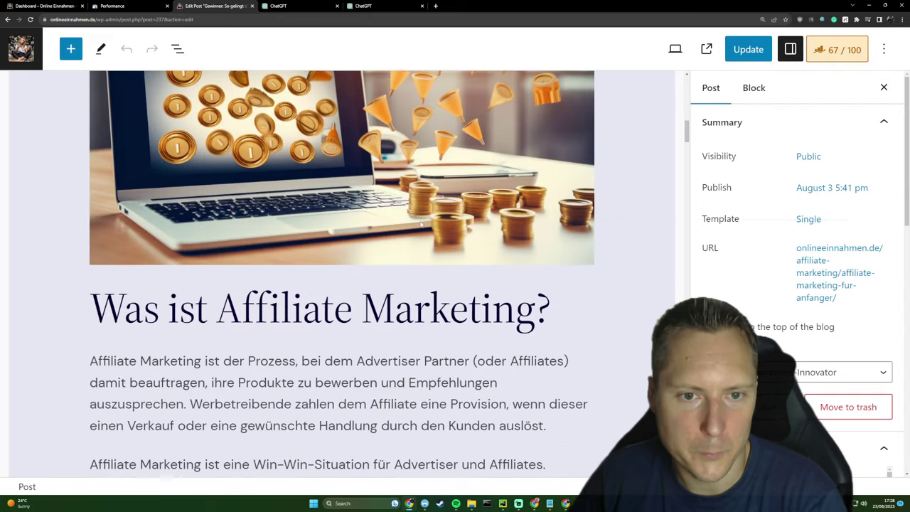
{"action": "scroll", "coordinate": [501, 222], "scroll_direction": "down", "scroll_amount": 10}
{"action": "scroll", "coordinate": [502, 222], "scroll_direction": "down", "scroll_amount": 10}
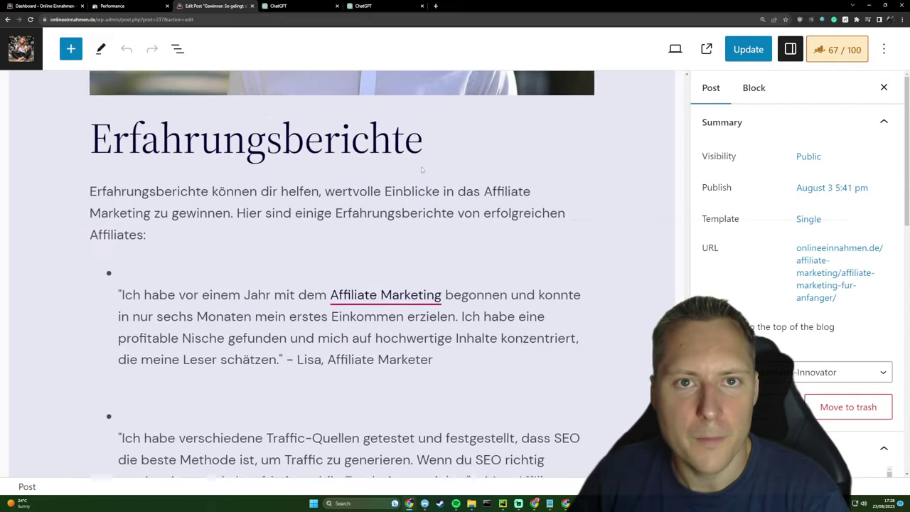
{"action": "scroll", "coordinate": [502, 222], "scroll_direction": "down", "scroll_amount": 5}
{"action": "scroll", "coordinate": [502, 223], "scroll_direction": "down", "scroll_amount": 4}
{"action": "scroll", "coordinate": [484, 228], "scroll_direction": "down", "scroll_amount": 5}
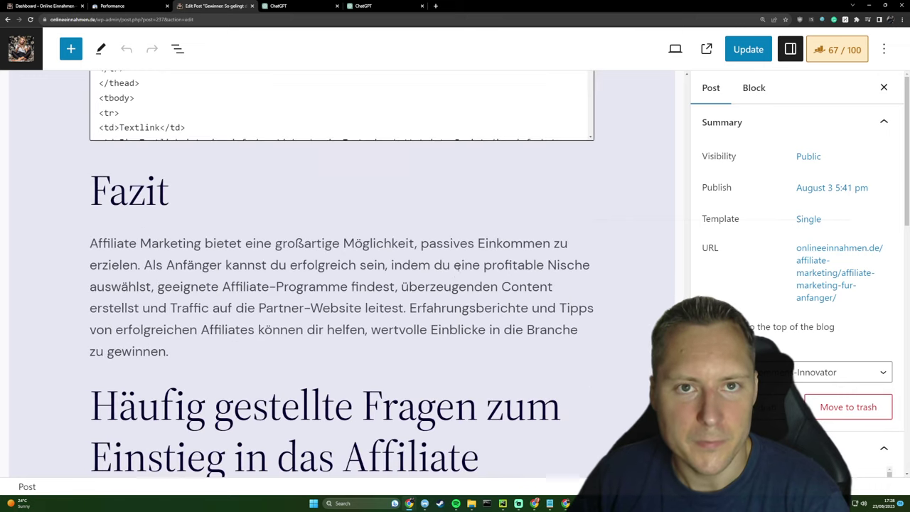
{"action": "scroll", "coordinate": [455, 238], "scroll_direction": "down", "scroll_amount": 5}
{"action": "scroll", "coordinate": [423, 250], "scroll_direction": "down", "scroll_amount": 3}
{"action": "scroll", "coordinate": [423, 248], "scroll_direction": "down", "scroll_amount": 5}
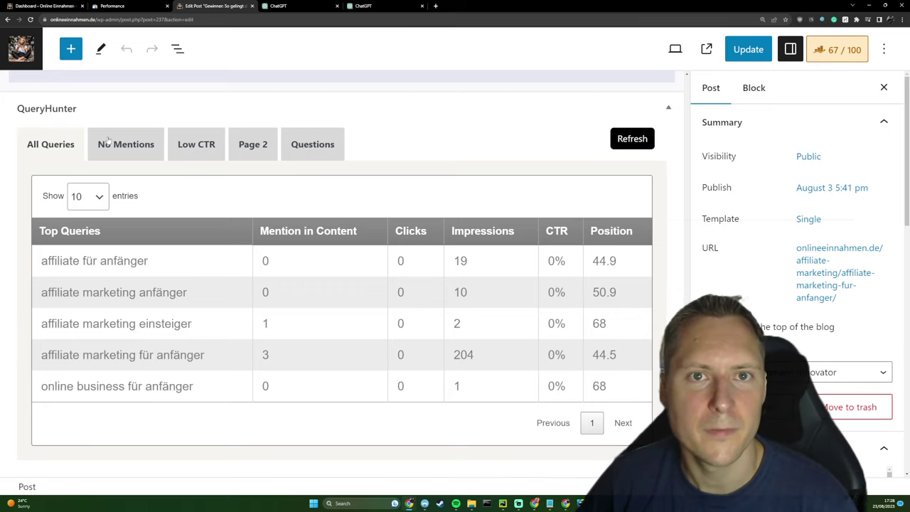
Step: Show QueryHunter's three No Mentions queries, then return to Search Console's 255-impression page report
{"action": "left_click", "coordinate": [108, 140]}
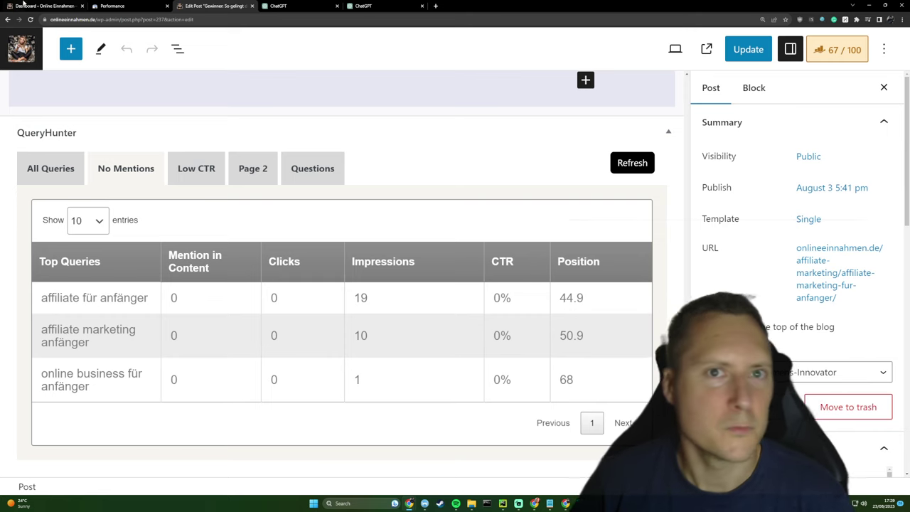
{"action": "left_click", "coordinate": [117, 6]}
{"action": "scroll", "coordinate": [613, 429], "scroll_direction": "up", "scroll_amount": 1}
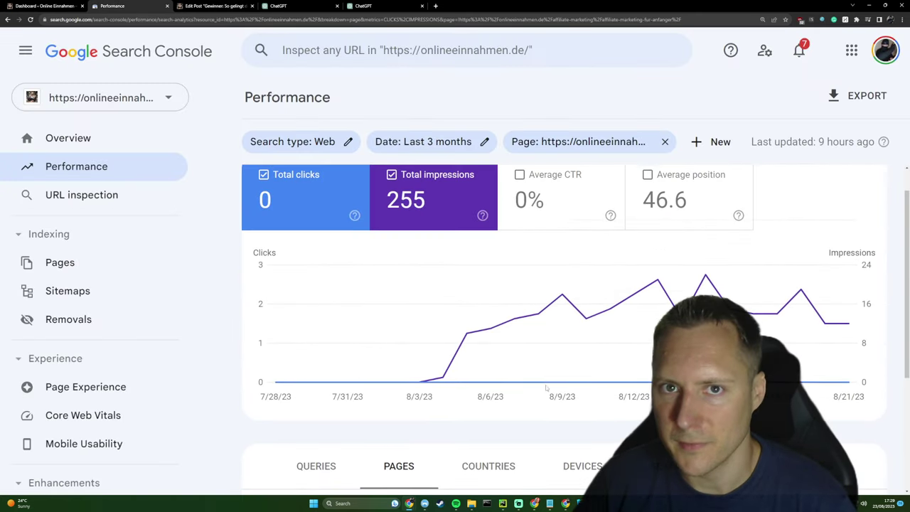
{"action": "mouse_move", "coordinate": [443, 377]}
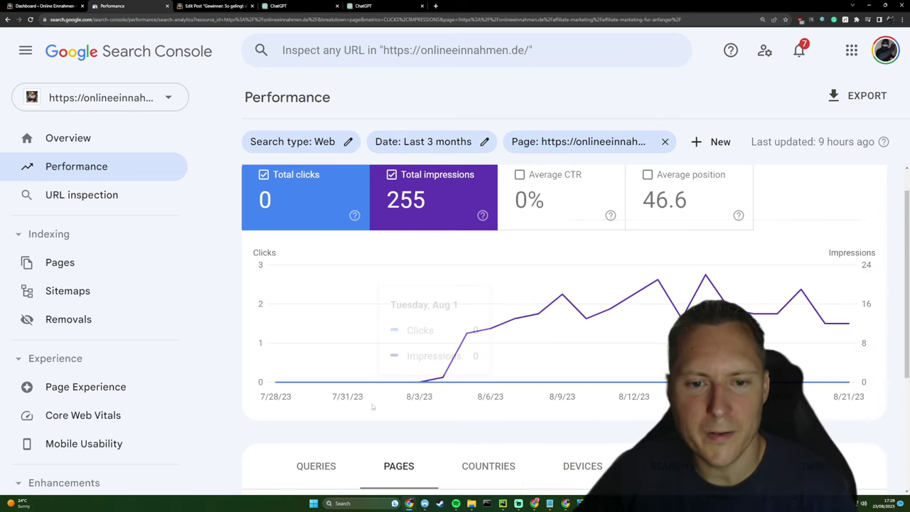
Step: List the page's queries, led by 'affiliate marketing für anfänger' with 214 impressions
{"action": "left_click", "coordinate": [315, 466]}
{"action": "scroll", "coordinate": [470, 426], "scroll_direction": "down", "scroll_amount": 3}
{"action": "scroll", "coordinate": [563, 400], "scroll_direction": "down", "scroll_amount": 2}
{"action": "scroll", "coordinate": [563, 400], "scroll_direction": "up", "scroll_amount": 1}
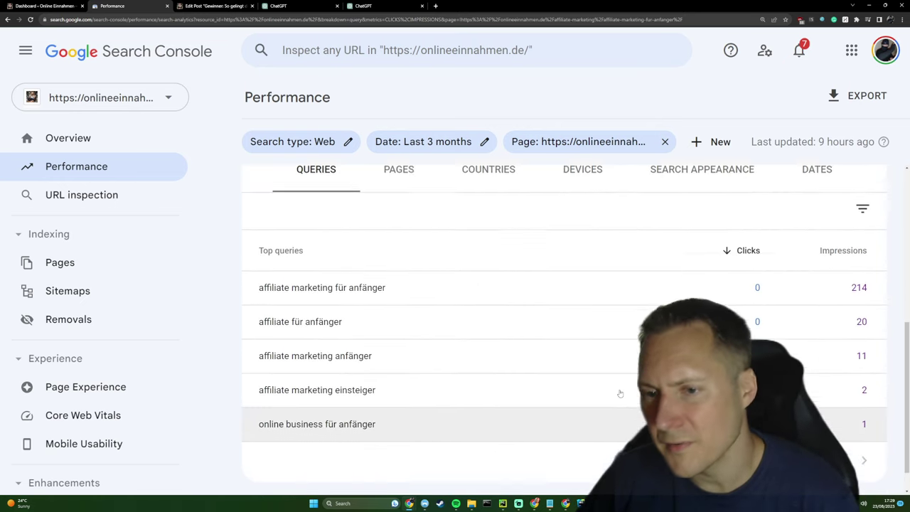
{"action": "scroll", "coordinate": [597, 401], "scroll_direction": "up", "scroll_amount": 2}
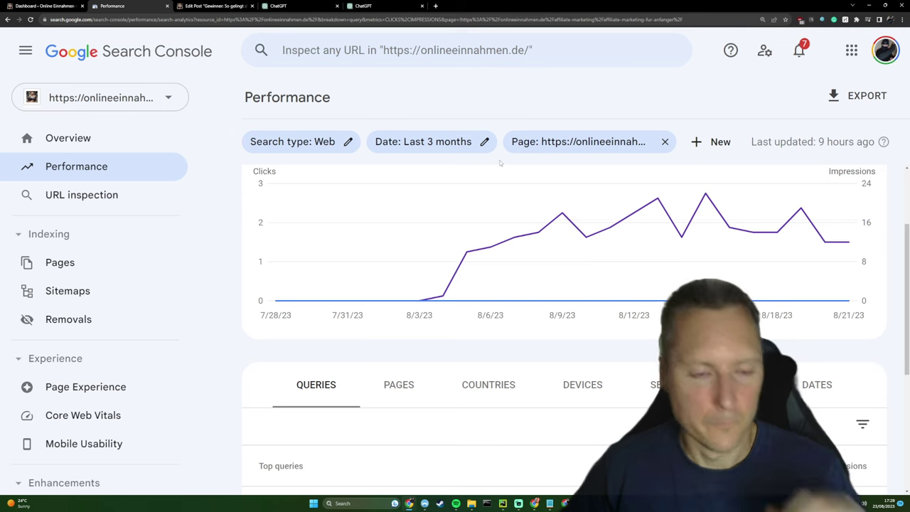
Step: Locate the three unmentioned queries in the post editor's QueryHunter table
{"action": "left_click", "coordinate": [200, 5]}
{"action": "scroll", "coordinate": [215, 307], "scroll_direction": "up", "scroll_amount": 1}
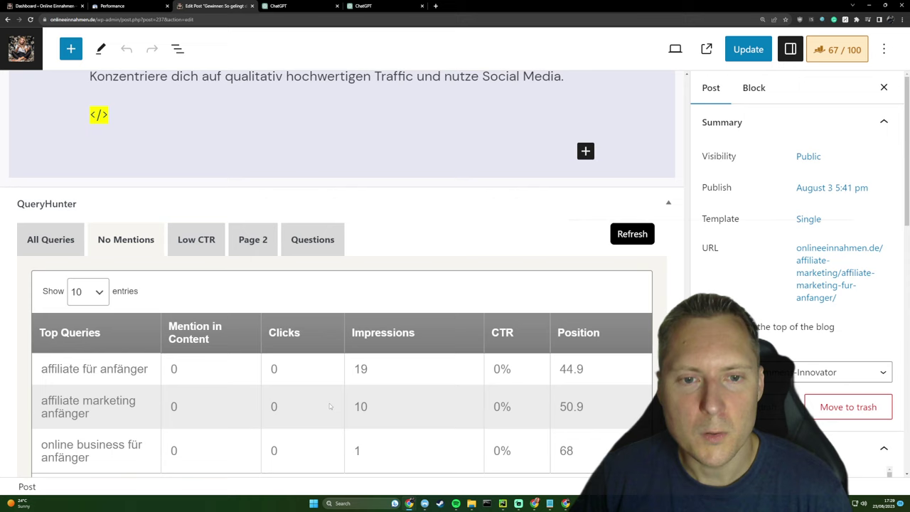
{"action": "scroll", "coordinate": [57, 355], "scroll_direction": "down", "scroll_amount": 1}
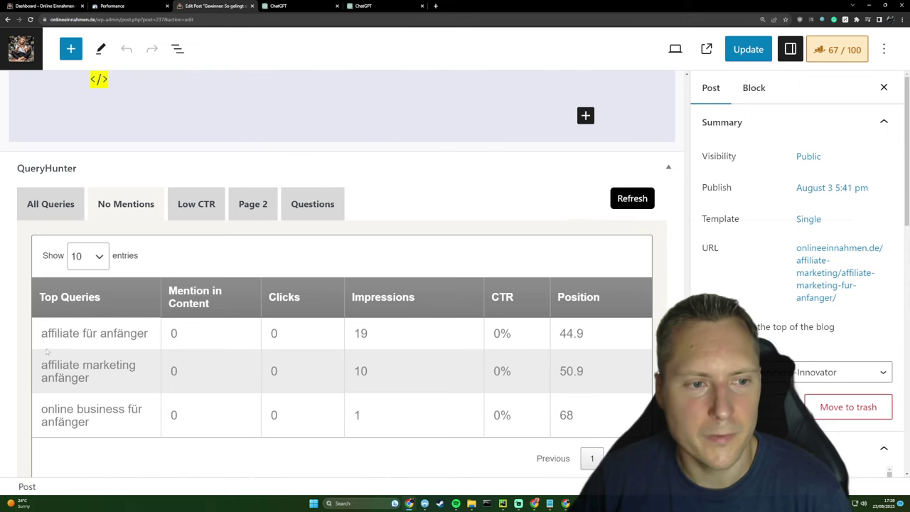
{"action": "left_click_drag", "start_coordinate": [39, 339], "coordinate": [91, 423]}
{"action": "left_click", "coordinate": [91, 420]}
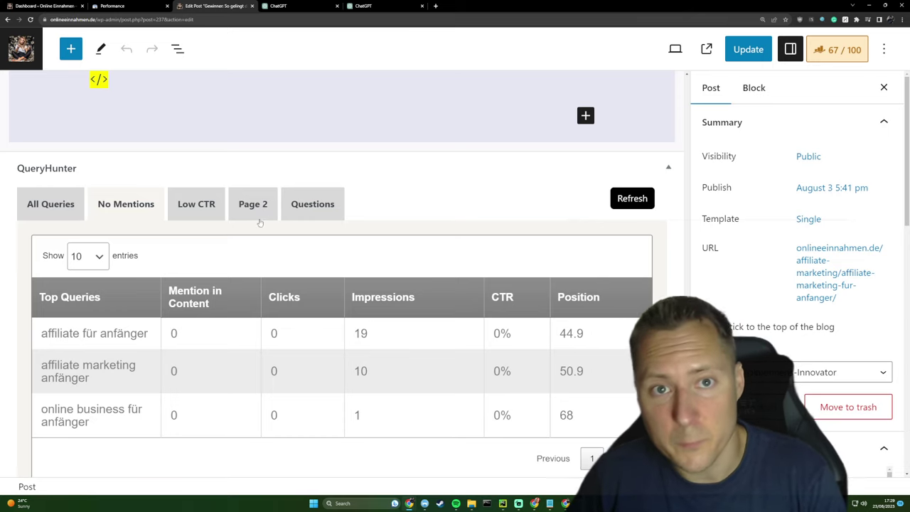
Step: Check QueryHunter's Questions list, then go back to the No Mentions queries
{"action": "left_click", "coordinate": [312, 204]}
{"action": "left_click", "coordinate": [113, 317]}
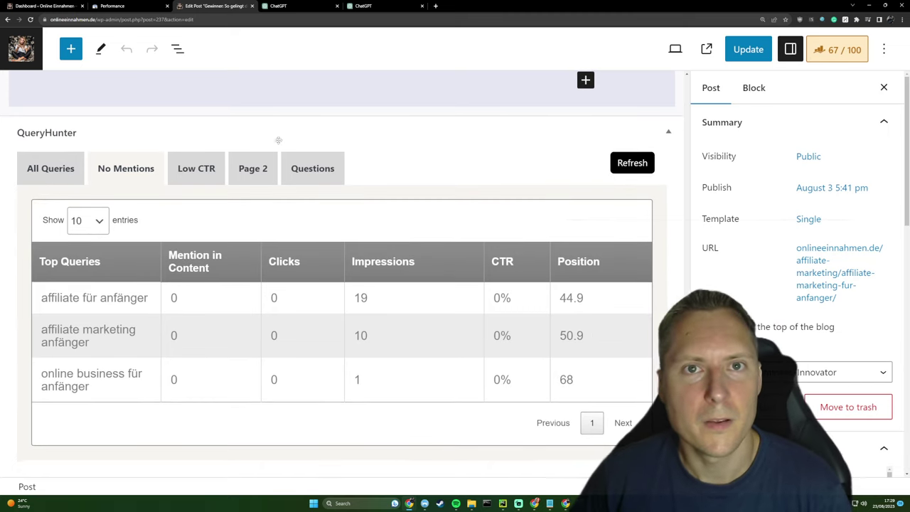
{"action": "scroll", "coordinate": [330, 340], "scroll_direction": "up", "scroll_amount": 2}
{"action": "scroll", "coordinate": [418, 277], "scroll_direction": "up", "scroll_amount": 2}
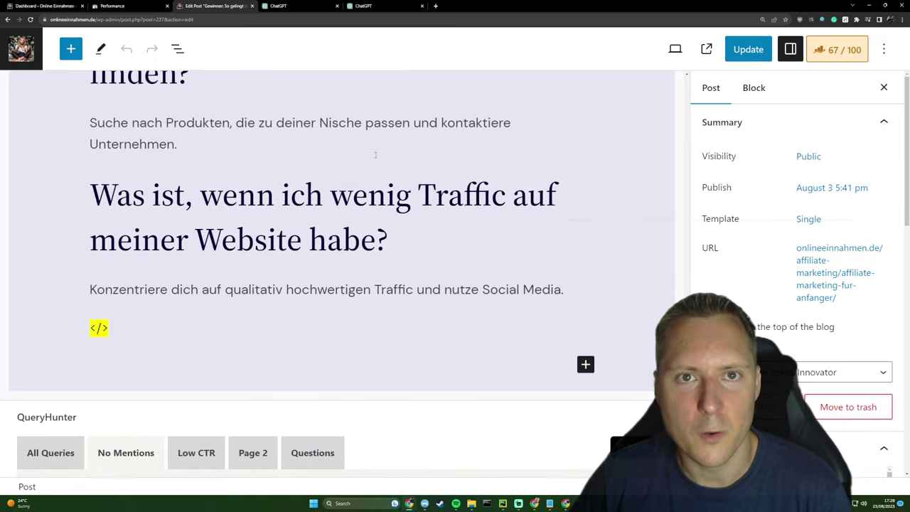
{"action": "scroll", "coordinate": [376, 154], "scroll_direction": "up", "scroll_amount": 2}
{"action": "scroll", "coordinate": [398, 286], "scroll_direction": "down", "scroll_amount": 1}
{"action": "scroll", "coordinate": [398, 287], "scroll_direction": "down", "scroll_amount": 1}
{"action": "scroll", "coordinate": [398, 288], "scroll_direction": "down", "scroll_amount": 3}
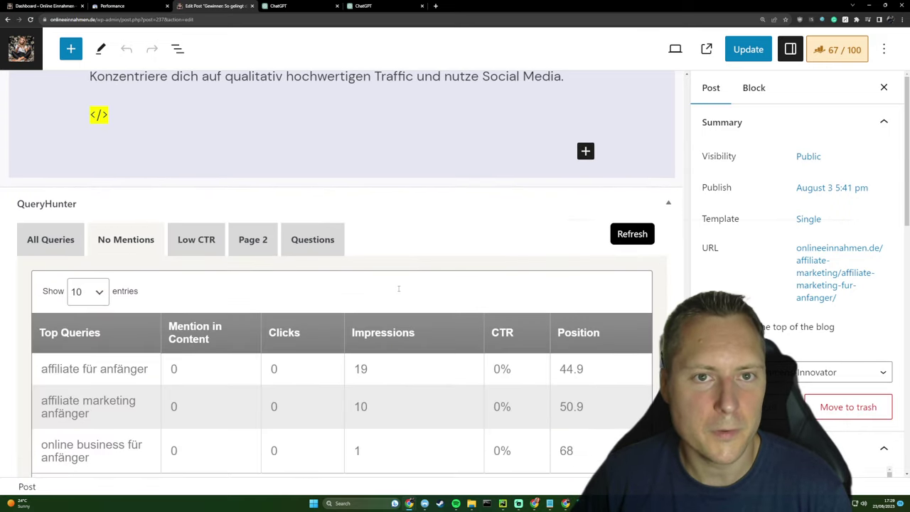
{"action": "scroll", "coordinate": [399, 288], "scroll_direction": "down", "scroll_amount": 1}
Step: Copy the earlier keyword-section prompt from the old ChatGPT conversation
{"action": "left_click", "coordinate": [298, 5]}
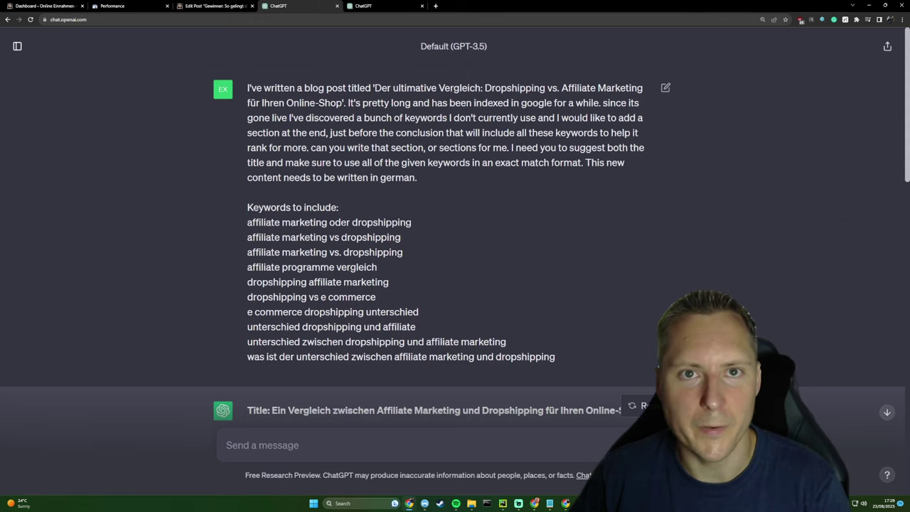
{"action": "scroll", "coordinate": [413, 294], "scroll_direction": "down", "scroll_amount": 1}
{"action": "left_click_drag", "start_coordinate": [558, 321], "coordinate": [248, 52]}
{"action": "key", "text": "alt+a"}
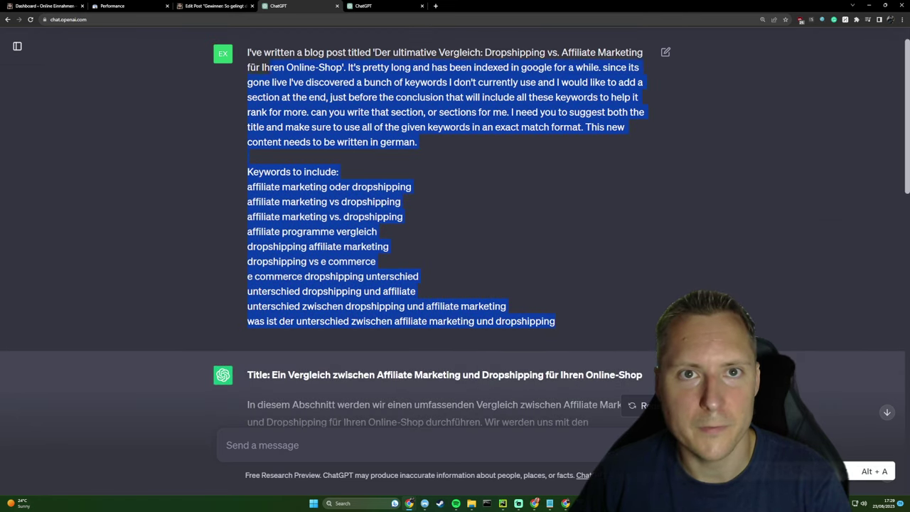
{"action": "scroll", "coordinate": [389, 165], "scroll_direction": "up", "scroll_amount": 1}
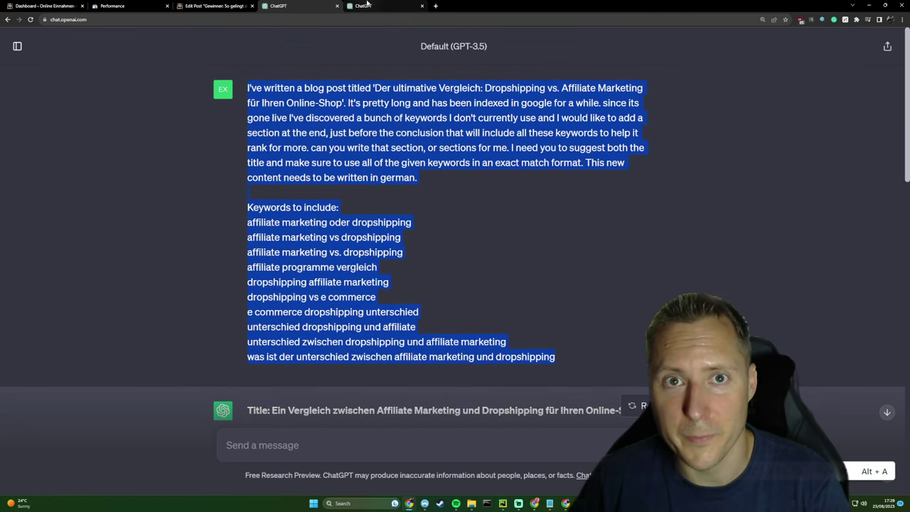
Step: Paste the prompt into the new chat and delete its old keyword list
{"action": "left_click", "coordinate": [384, 6]}
{"action": "key", "text": "ctrl+v"}
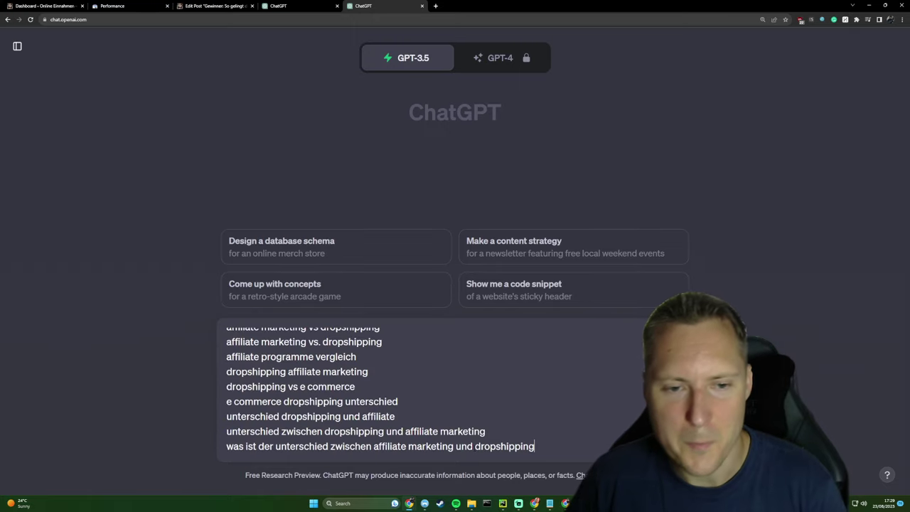
{"action": "key", "text": "alt+a"}
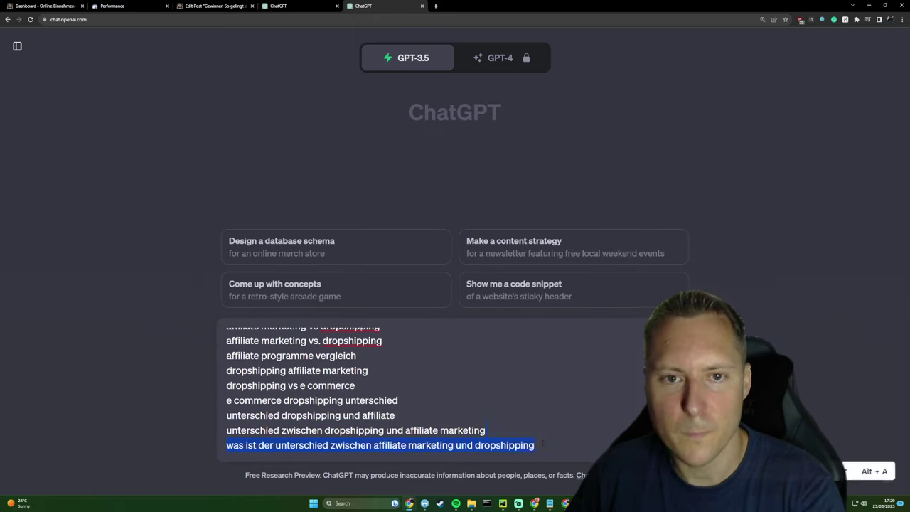
{"action": "left_click_drag", "start_coordinate": [542, 444], "coordinate": [201, 334]}
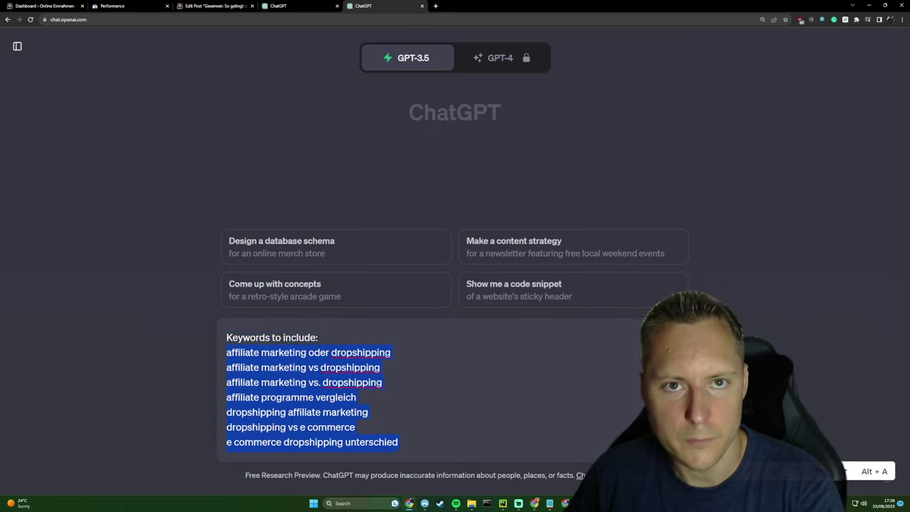
{"action": "key", "text": "BackSpace"}
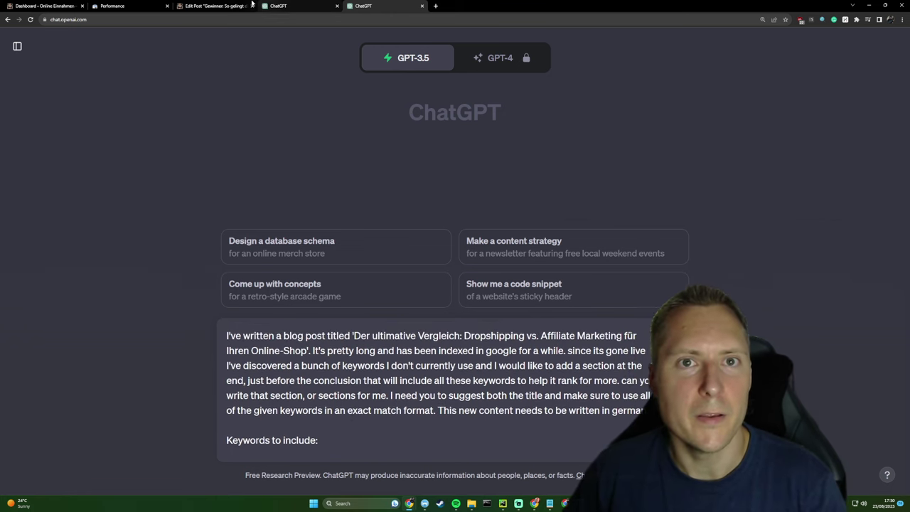
Step: Copy the post title from the WordPress editor
{"action": "left_click", "coordinate": [214, 6]}
{"action": "scroll", "coordinate": [613, 186], "scroll_direction": "up", "scroll_amount": 1}
{"action": "scroll", "coordinate": [613, 186], "scroll_direction": "up", "scroll_amount": 1}
{"action": "scroll", "coordinate": [614, 186], "scroll_direction": "up", "scroll_amount": 1}
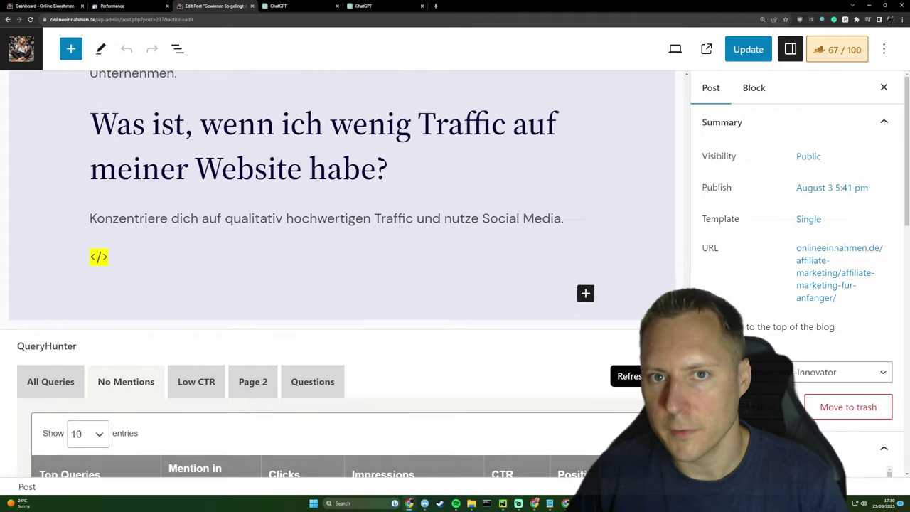
{"action": "scroll", "coordinate": [614, 186], "scroll_direction": "up", "scroll_amount": 1}
{"action": "scroll", "coordinate": [614, 186], "scroll_direction": "up", "scroll_amount": 5}
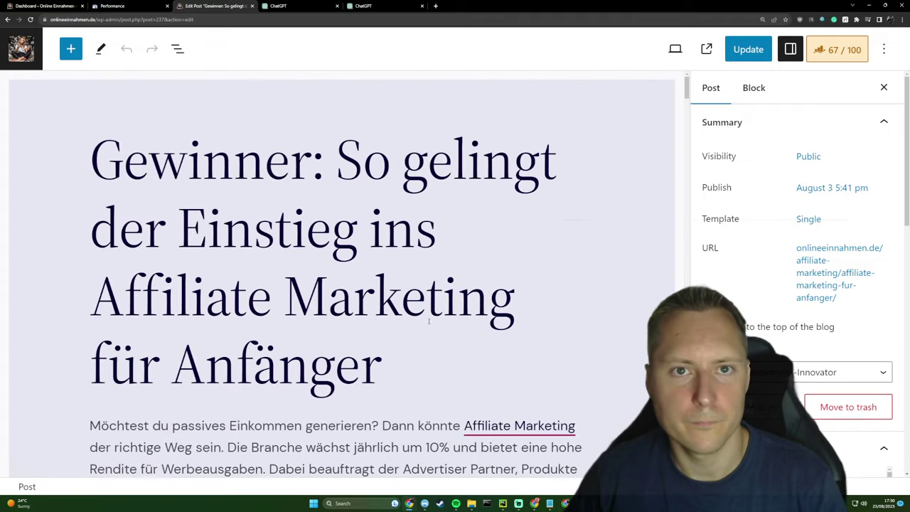
{"action": "left_click_drag", "start_coordinate": [404, 373], "coordinate": [85, 132]}
{"action": "key", "text": "ctrl+c"}
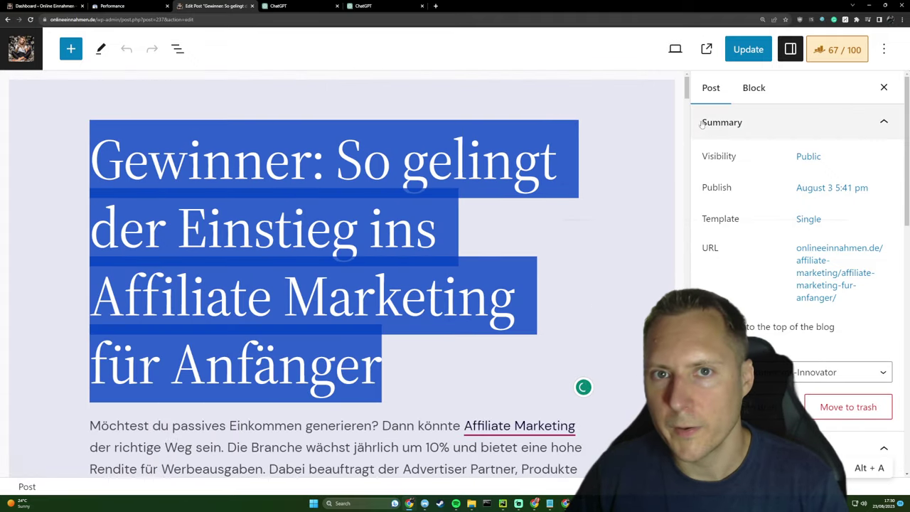
{"action": "left_click_drag", "start_coordinate": [687, 88], "coordinate": [687, 426]}
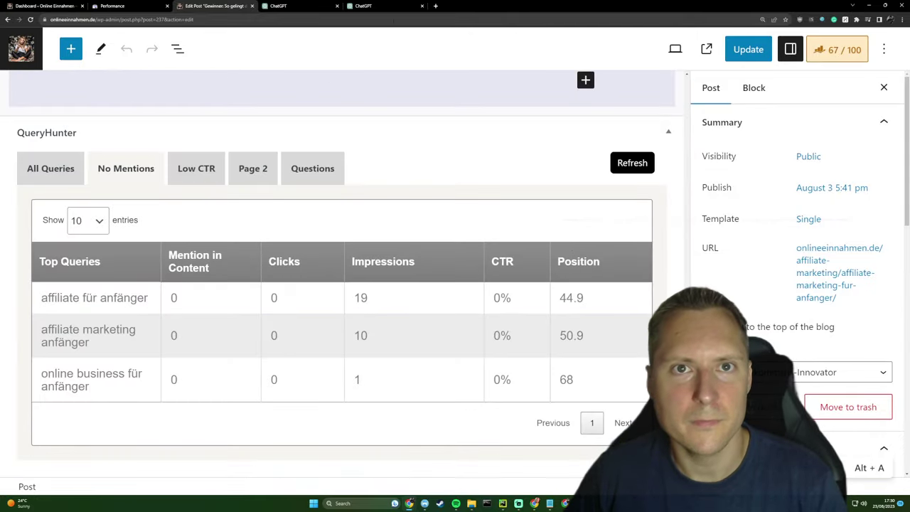
Step: Replace the prompt's old blog title with 'Gewinner: So gelingt der Einstieg ins Affiliate Marketing für Anfänger'
{"action": "key", "text": "alt+a"}
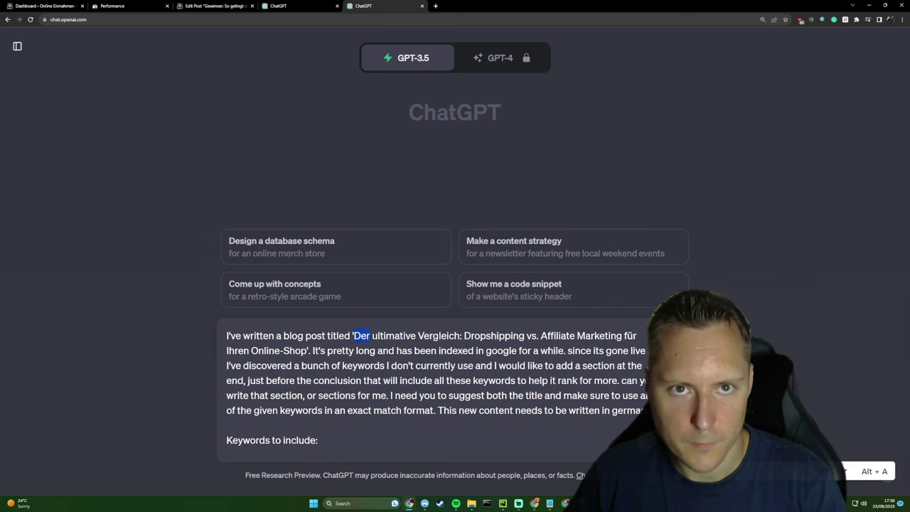
{"action": "key", "text": "ctrl+v"}
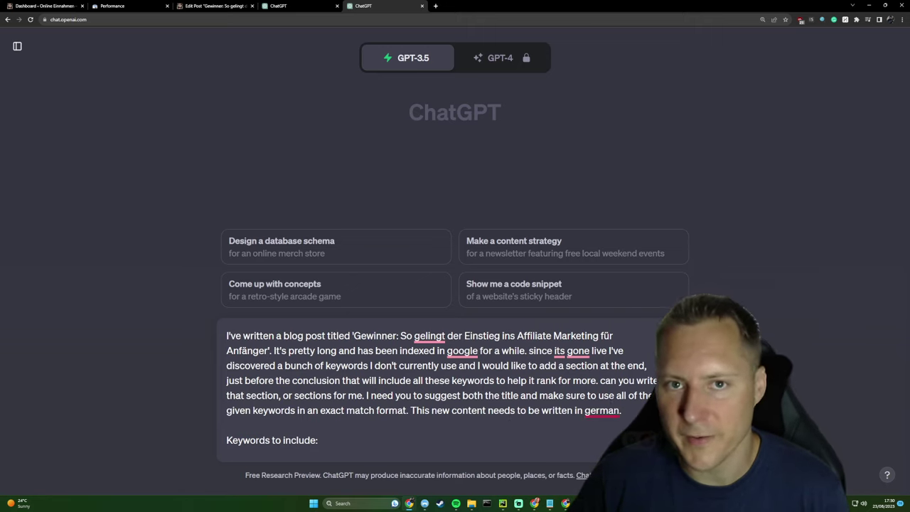
{"action": "left_click_drag", "start_coordinate": [411, 410], "coordinate": [621, 410]}
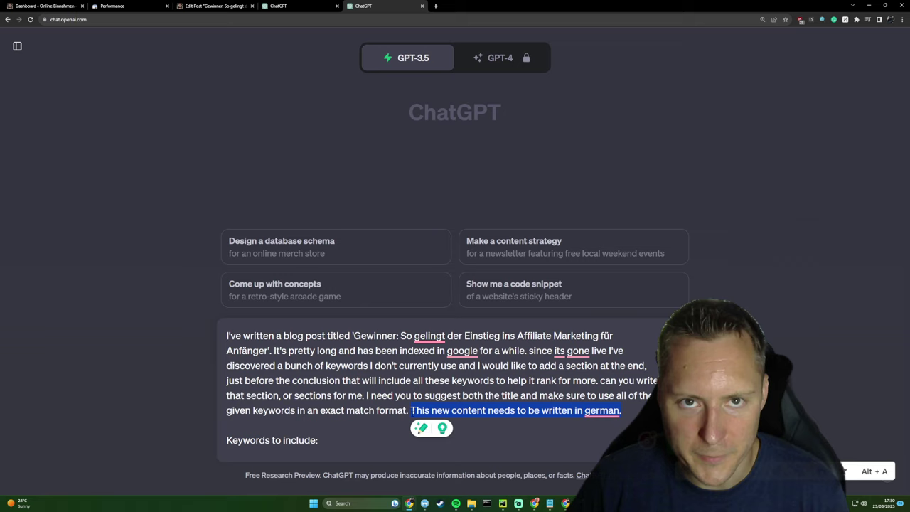
{"action": "left_click", "coordinate": [397, 411]}
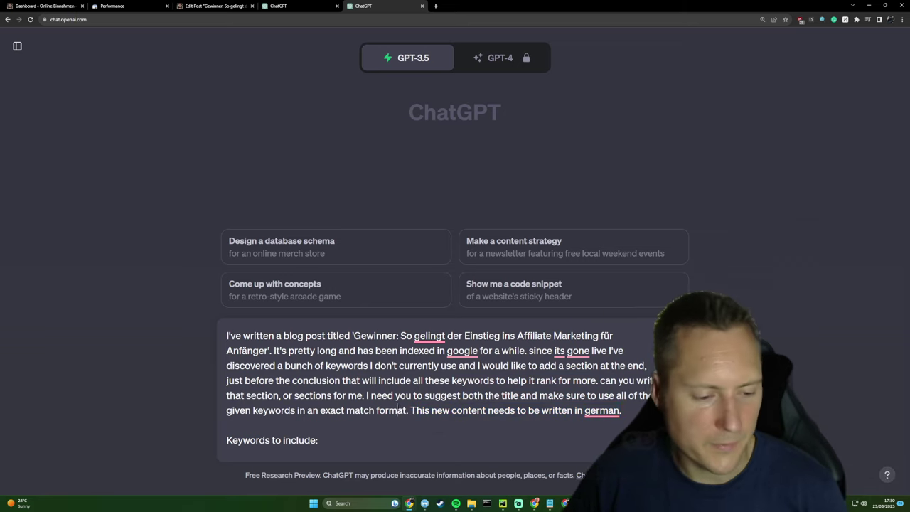
{"action": "scroll", "coordinate": [405, 430], "scroll_direction": "down", "scroll_amount": 1}
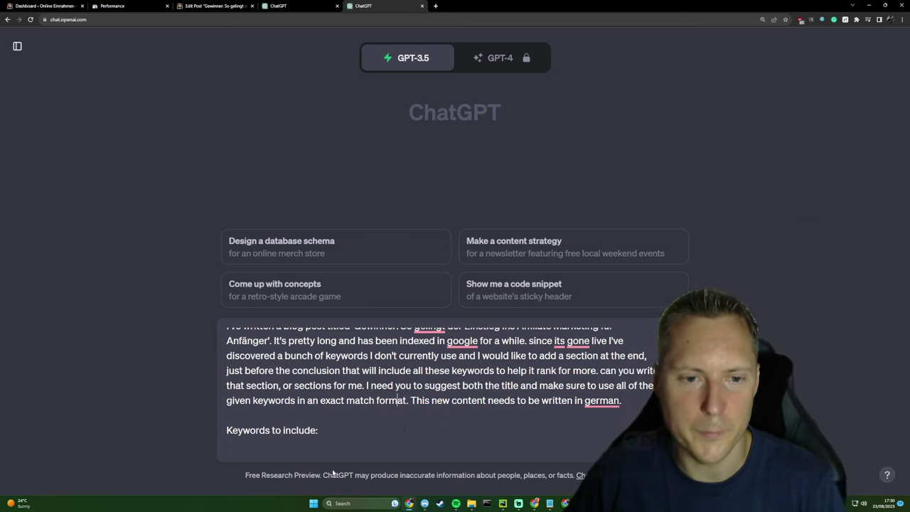
Step: Paste the three unmentioned QueryHunter queries under the prompt's keyword heading
{"action": "left_click", "coordinate": [225, 5]}
{"action": "left_click_drag", "start_coordinate": [121, 394], "coordinate": [44, 308]}
{"action": "key", "text": "ctrl+c"}
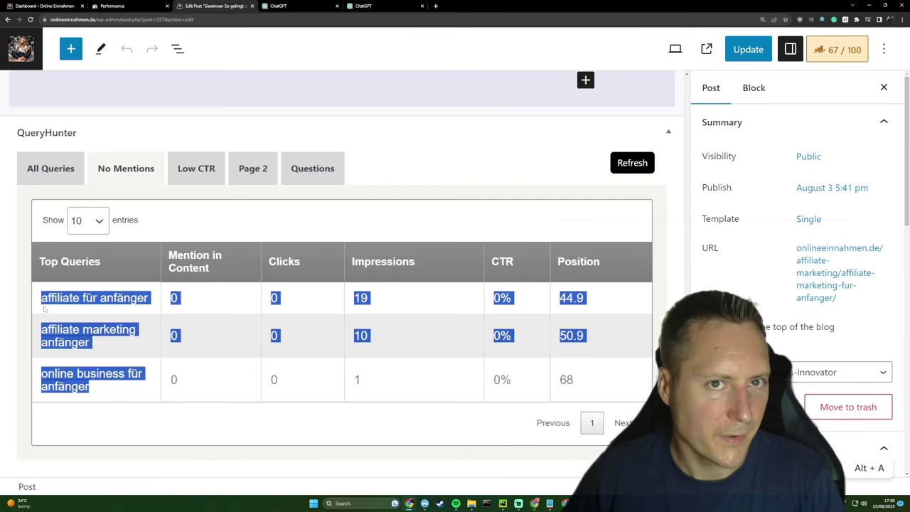
{"action": "left_click", "coordinate": [371, 5]}
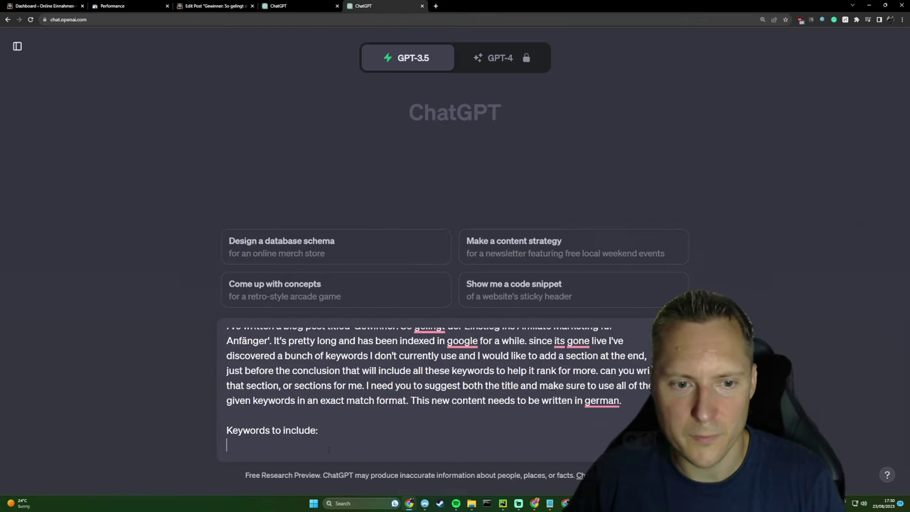
{"action": "key", "text": "ctrl+v"}
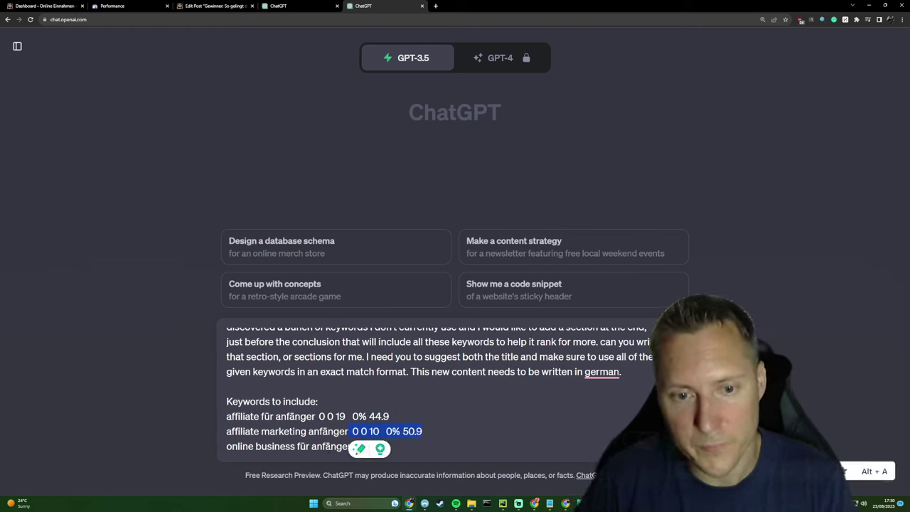
Step: Strip the stats from the keywords and send the prompt to ChatGPT
{"action": "key", "text": "BackSpace"}
{"action": "key", "text": "shift+End"}
{"action": "key", "text": "BackSpace"}
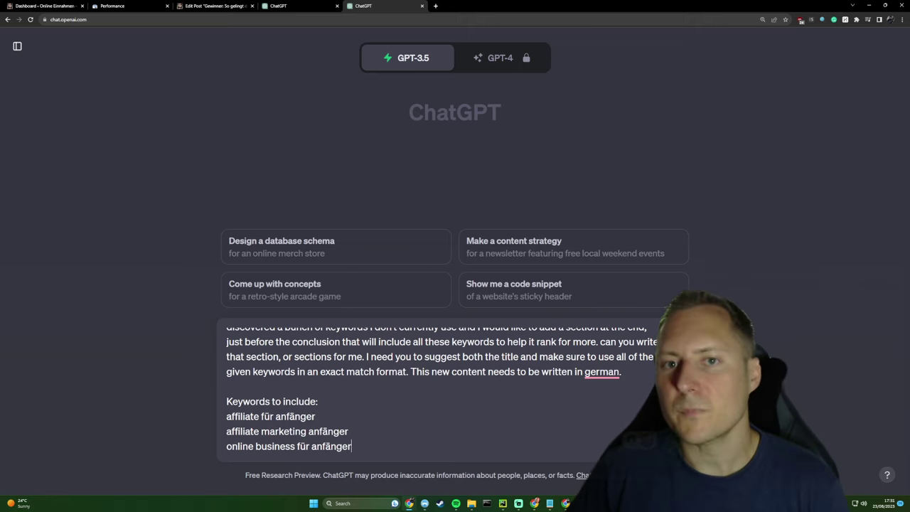
{"action": "key", "text": "Return"}
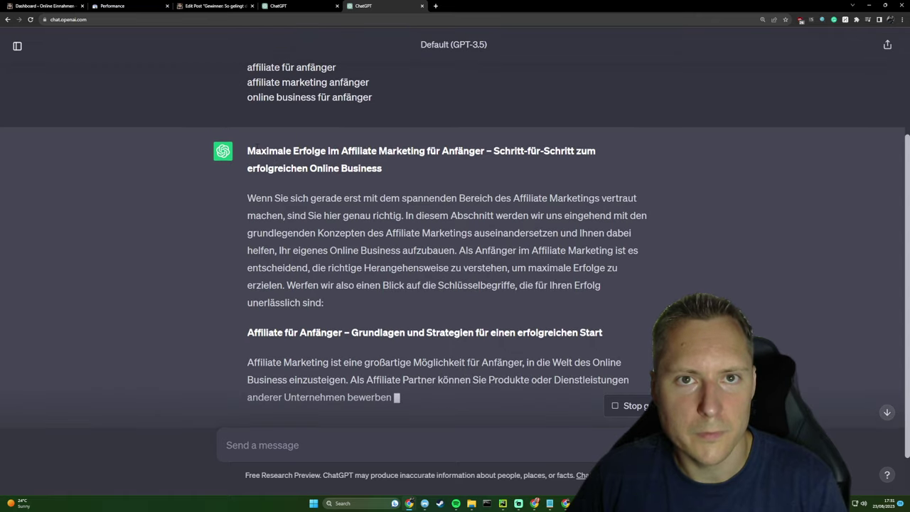
Step: Copy ChatGPT's title 'Maximale Erfolge im Affiliate Marketing für Anfänger' and bring up the post editor
{"action": "triple_click", "coordinate": [369, 162]}
{"action": "key", "text": "ctrl+c"}
{"action": "key", "text": "alt+a"}
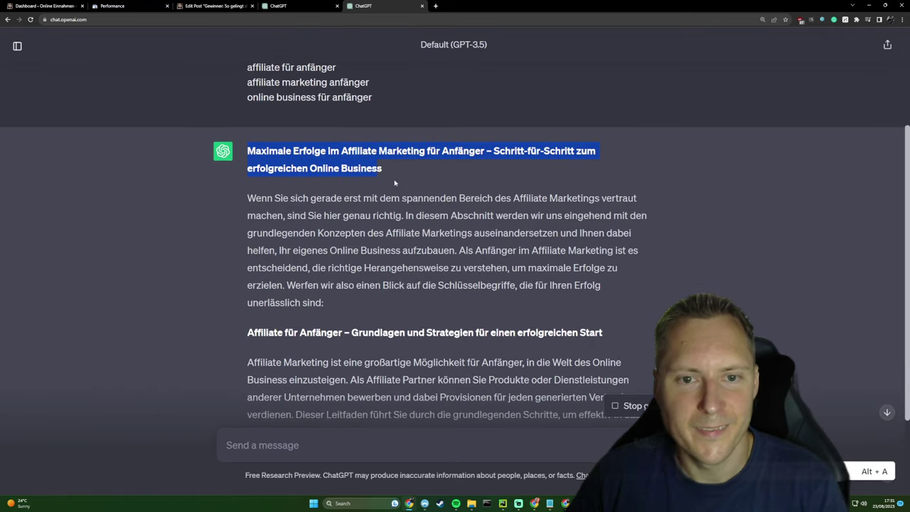
{"action": "left_click", "coordinate": [213, 6]}
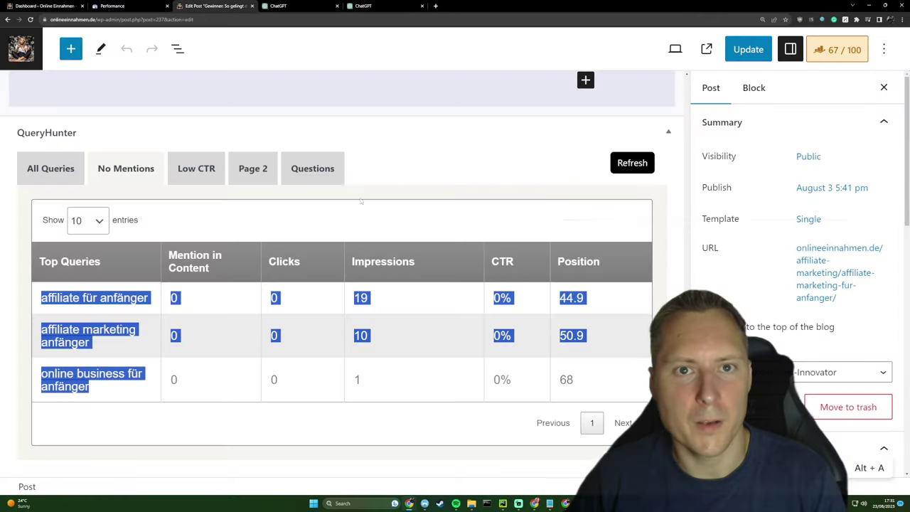
{"action": "scroll", "coordinate": [348, 378], "scroll_direction": "up", "scroll_amount": 5}
{"action": "scroll", "coordinate": [348, 378], "scroll_direction": "up", "scroll_amount": 5}
{"action": "scroll", "coordinate": [348, 378], "scroll_direction": "up", "scroll_amount": 5}
{"action": "scroll", "coordinate": [319, 363], "scroll_direction": "up", "scroll_amount": 5}
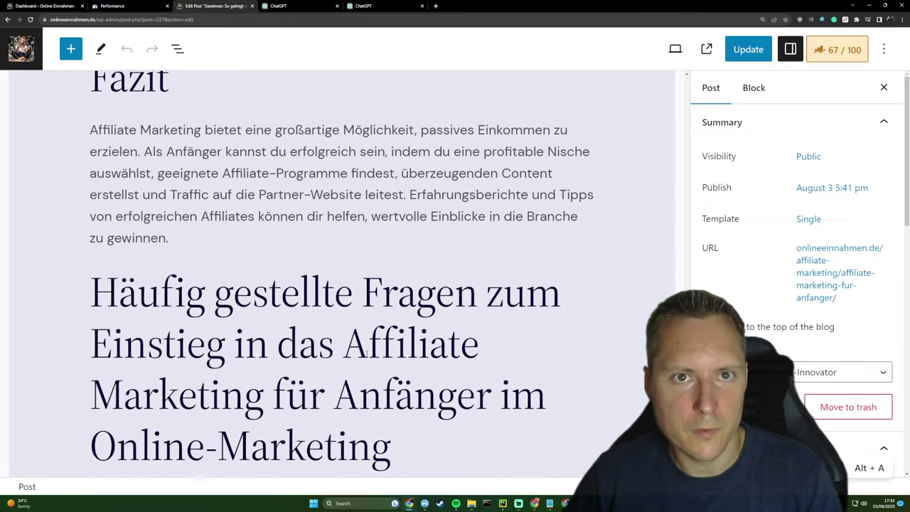
{"action": "scroll", "coordinate": [270, 341], "scroll_direction": "up", "scroll_amount": 3}
{"action": "scroll", "coordinate": [220, 317], "scroll_direction": "up", "scroll_amount": 1}
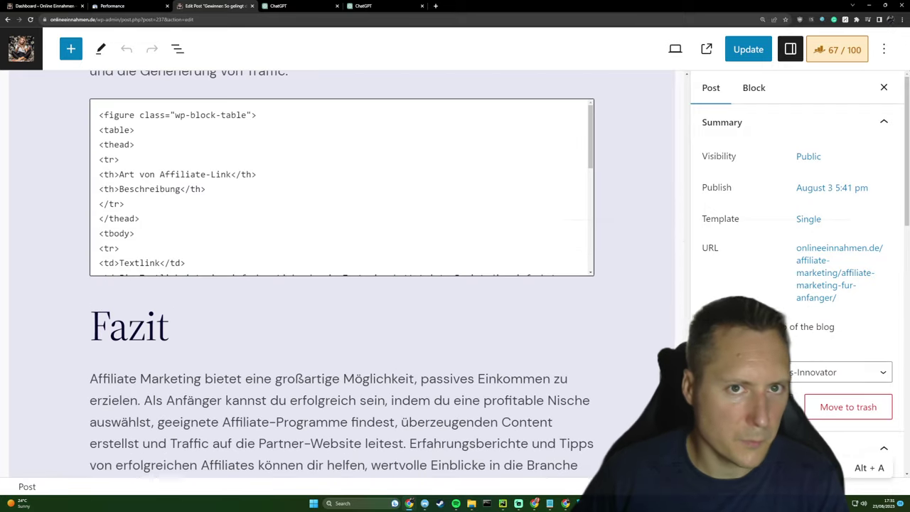
Step: Insert the copied title as a ## heading directly above the Fazit heading, with an empty block below
{"action": "left_click", "coordinate": [220, 318]}
{"action": "key", "text": "Return"}
{"action": "key", "text": "Up"}
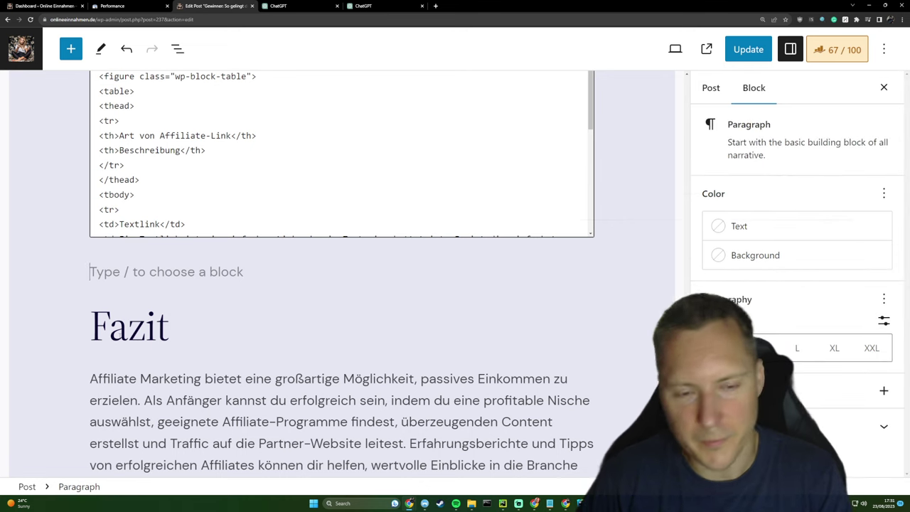
{"action": "type", "text": "##"}
{"action": "key", "text": "ctrl+v"}
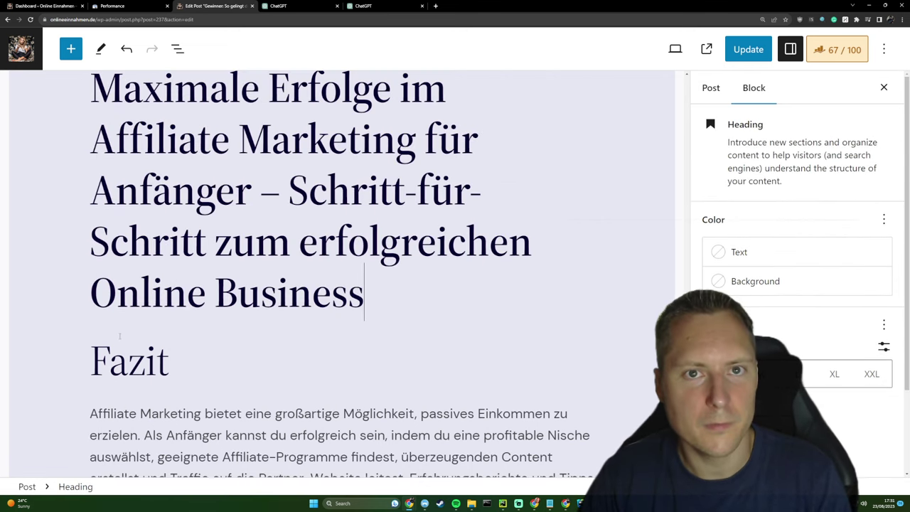
{"action": "key", "text": "Return"}
{"action": "left_click", "coordinate": [377, 6]}
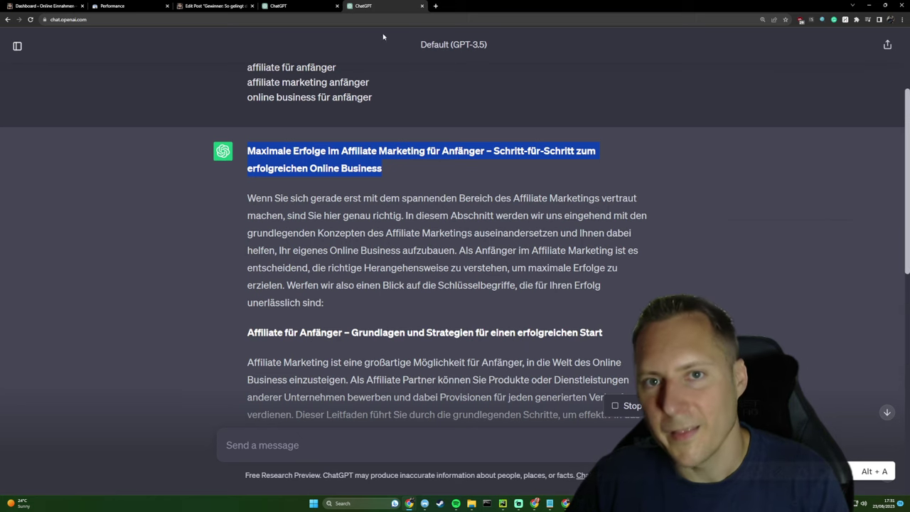
{"action": "scroll", "coordinate": [383, 36], "scroll_direction": "down", "scroll_amount": 1}
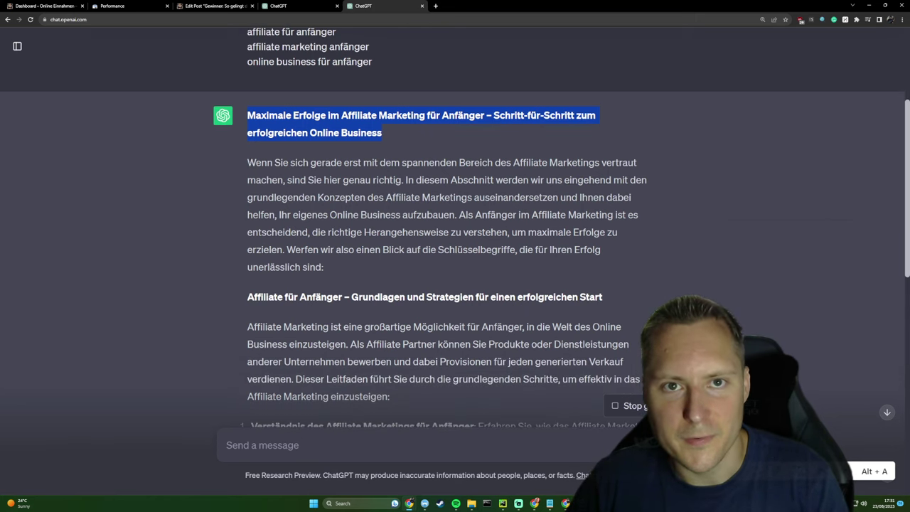
Step: Select ChatGPT's German section body text in the reply
{"action": "mouse_move", "coordinate": [248, 162]}
{"action": "left_mouse_down"}
{"action": "mouse_move", "coordinate": [396, 282]}
{"action": "mouse_move", "coordinate": [427, 339]}
{"action": "mouse_move", "coordinate": [374, 253]}
{"action": "mouse_move", "coordinate": [407, 230]}
{"action": "left_mouse_up"}
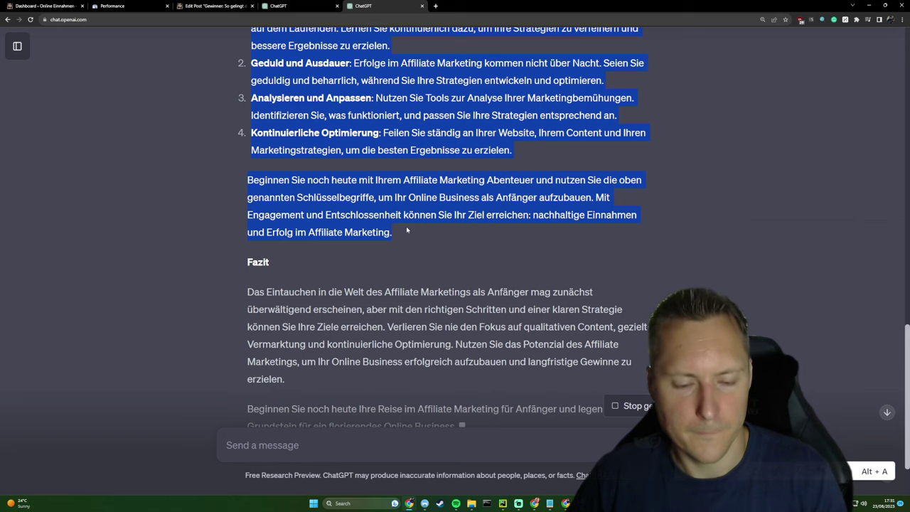
{"action": "scroll", "coordinate": [416, 284], "scroll_direction": "up", "scroll_amount": 6}
{"action": "scroll", "coordinate": [416, 285], "scroll_direction": "up", "scroll_amount": 3}
{"action": "scroll", "coordinate": [416, 284], "scroll_direction": "up", "scroll_amount": 2}
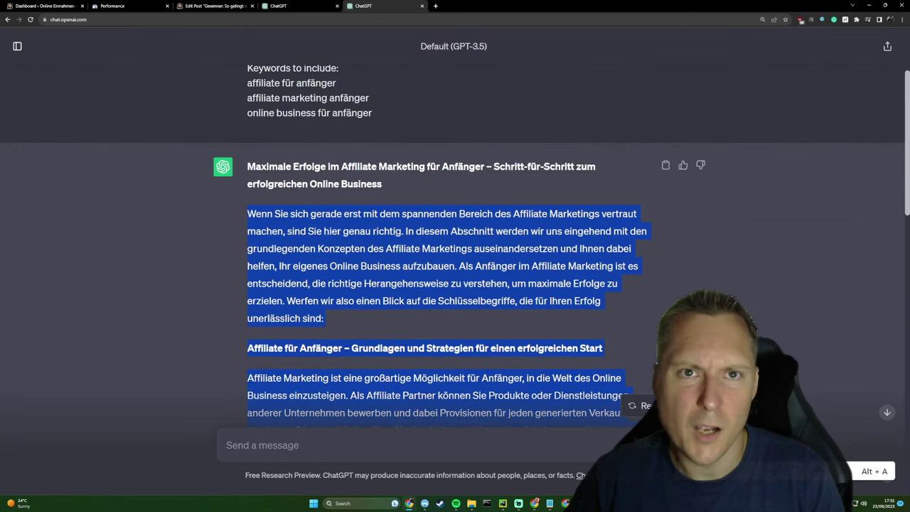
Step: Paste the German section text under the new heading in the post
{"action": "left_click", "coordinate": [188, 5]}
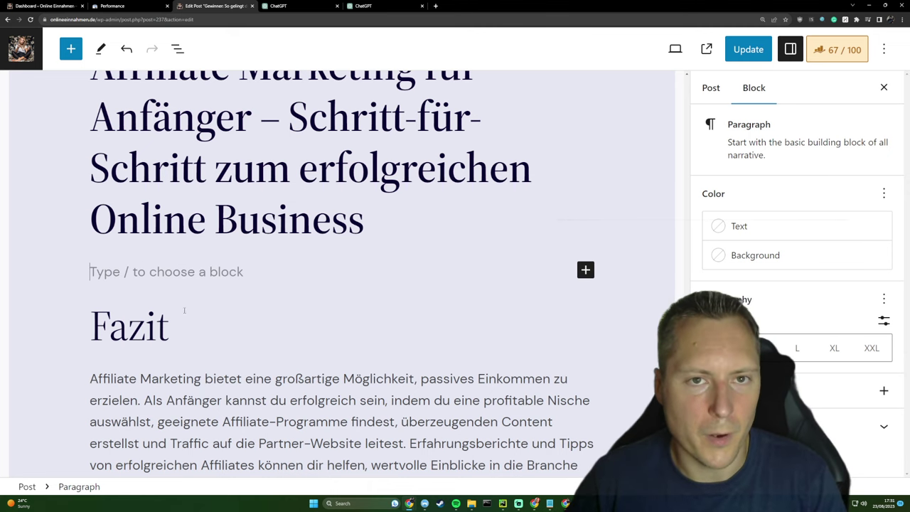
{"action": "key", "text": "ctrl+v"}
{"action": "scroll", "coordinate": [184, 310], "scroll_direction": "up", "scroll_amount": 2}
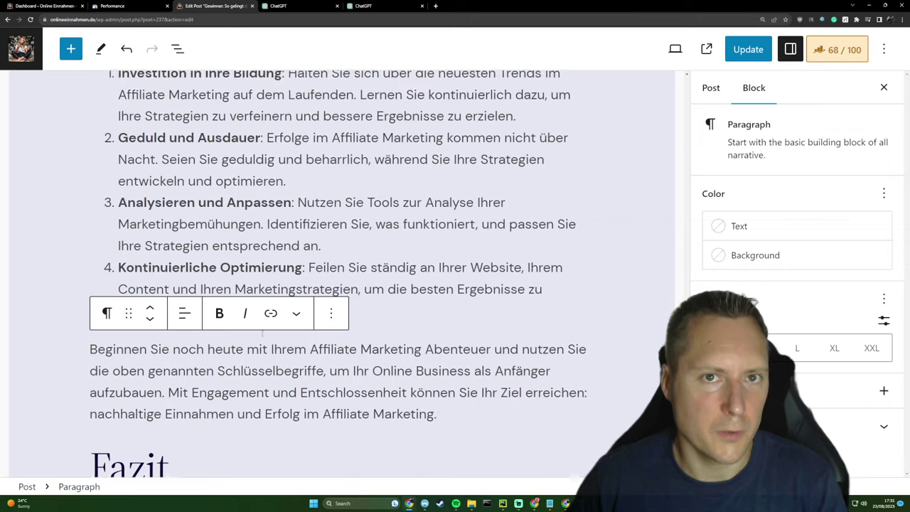
{"action": "scroll", "coordinate": [263, 332], "scroll_direction": "up", "scroll_amount": 1}
{"action": "scroll", "coordinate": [265, 327], "scroll_direction": "up", "scroll_amount": 2}
{"action": "scroll", "coordinate": [267, 323], "scroll_direction": "up", "scroll_amount": 3}
{"action": "scroll", "coordinate": [268, 319], "scroll_direction": "up", "scroll_amount": 1}
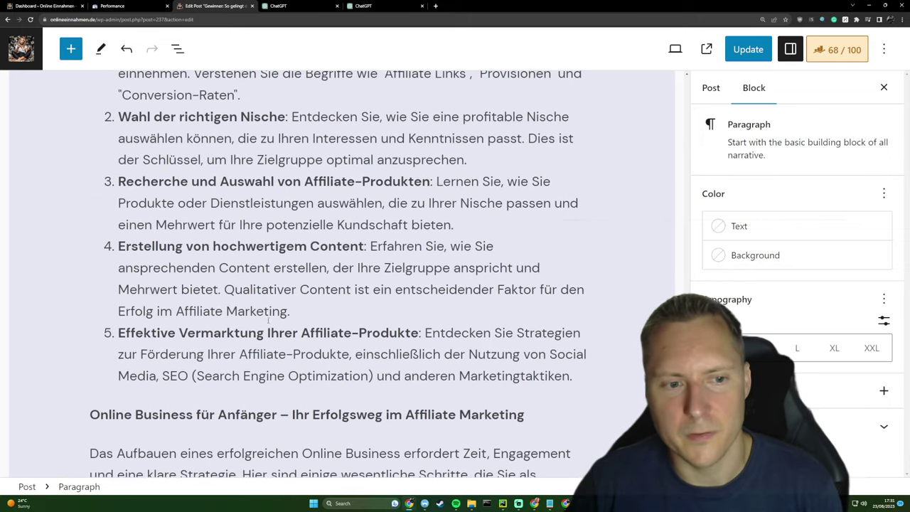
{"action": "scroll", "coordinate": [270, 323], "scroll_direction": "up", "scroll_amount": 2}
{"action": "scroll", "coordinate": [277, 329], "scroll_direction": "up", "scroll_amount": 3}
{"action": "scroll", "coordinate": [284, 336], "scroll_direction": "up", "scroll_amount": 2}
{"action": "scroll", "coordinate": [291, 341], "scroll_direction": "up", "scroll_amount": 2}
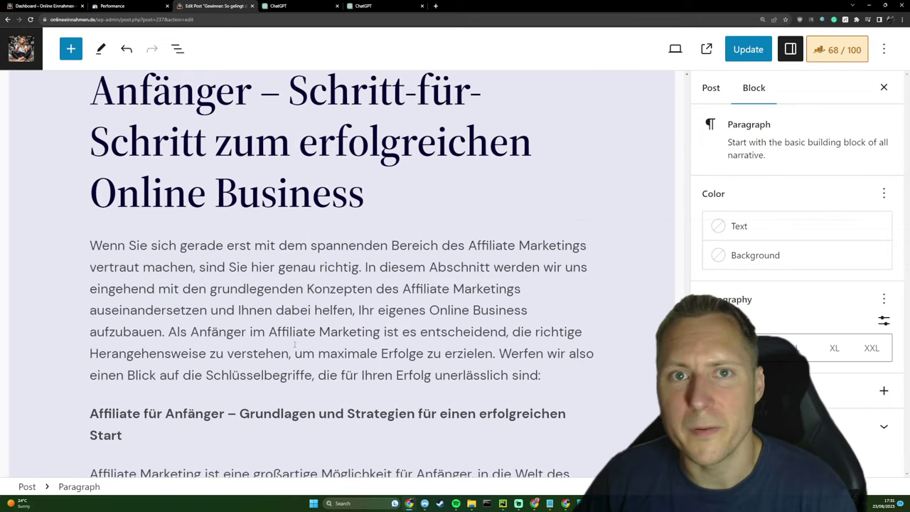
{"action": "scroll", "coordinate": [294, 345], "scroll_direction": "down", "scroll_amount": 3}
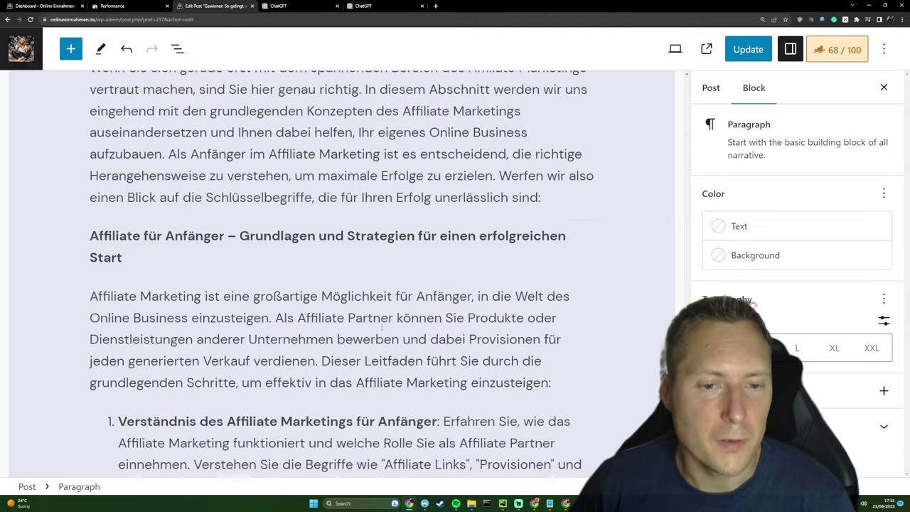
{"action": "scroll", "coordinate": [468, 321], "scroll_direction": "down", "scroll_amount": 3}
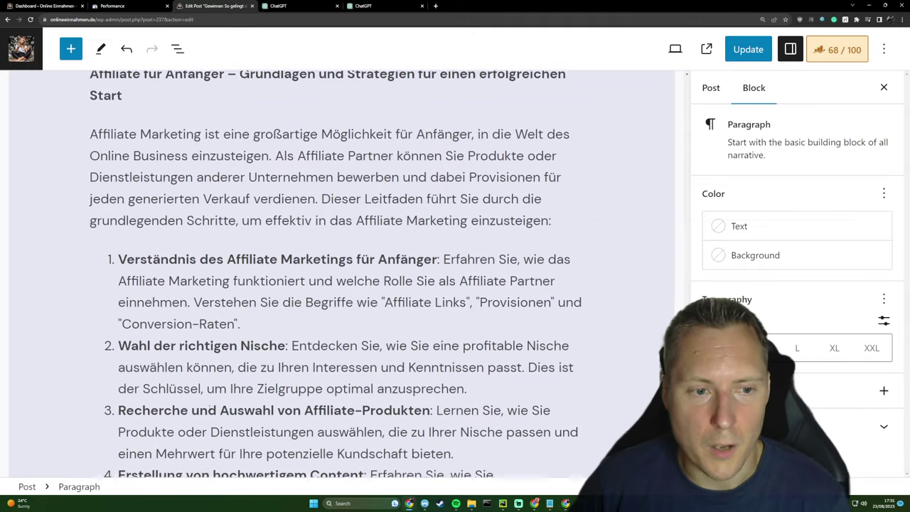
Step: Save the post with Update and review the added 'Affiliate für Anfänger' and 'Online Business' subsections
{"action": "left_click", "coordinate": [747, 57]}
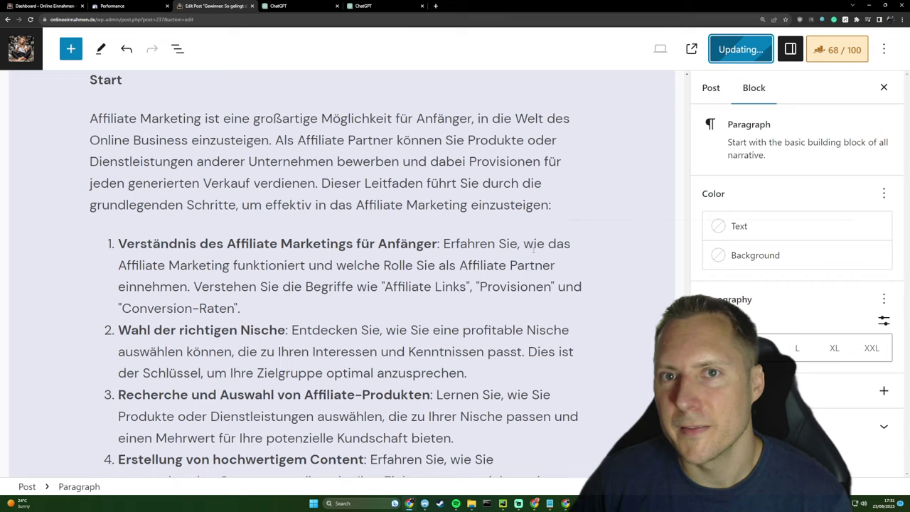
{"action": "scroll", "coordinate": [526, 264], "scroll_direction": "down", "scroll_amount": 3}
{"action": "scroll", "coordinate": [526, 264], "scroll_direction": "down", "scroll_amount": 5}
{"action": "scroll", "coordinate": [497, 258], "scroll_direction": "down", "scroll_amount": 5}
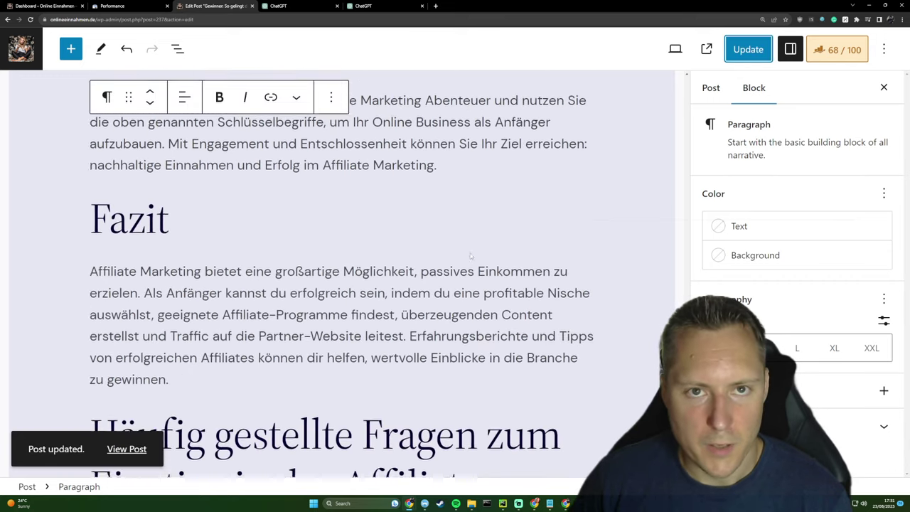
{"action": "scroll", "coordinate": [469, 250], "scroll_direction": "down", "scroll_amount": 5}
{"action": "scroll", "coordinate": [439, 243], "scroll_direction": "down", "scroll_amount": 3}
{"action": "scroll", "coordinate": [434, 249], "scroll_direction": "down", "scroll_amount": 5}
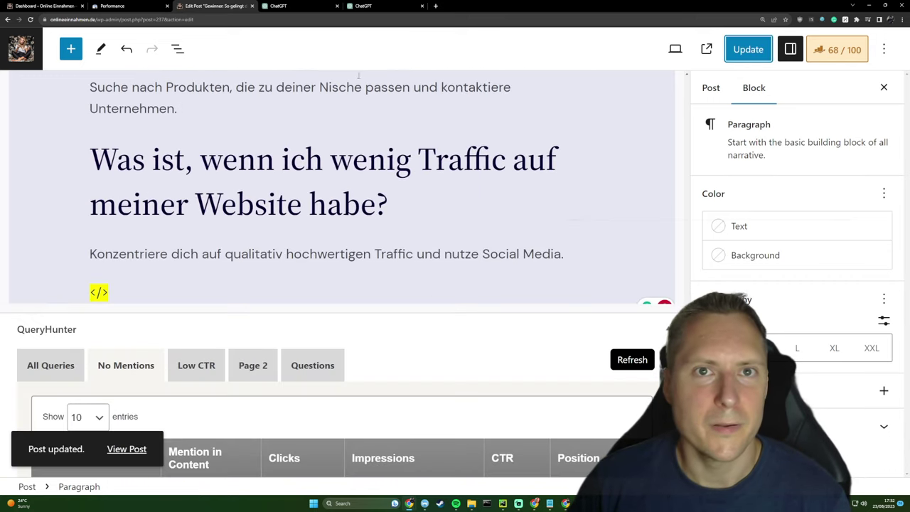
Step: Turn on the Average position metric and view query positions, e.g. 46.6 for 'affiliate marketing für anfänger'
{"action": "key", "text": "ctrl+shift+Tab"}
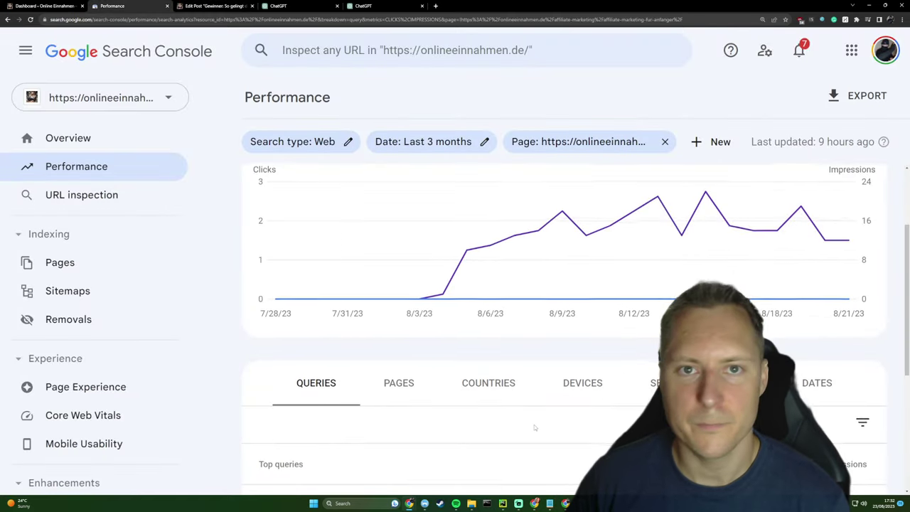
{"action": "scroll", "coordinate": [533, 424], "scroll_direction": "down", "scroll_amount": 3}
{"action": "scroll", "coordinate": [526, 430], "scroll_direction": "down", "scroll_amount": 1}
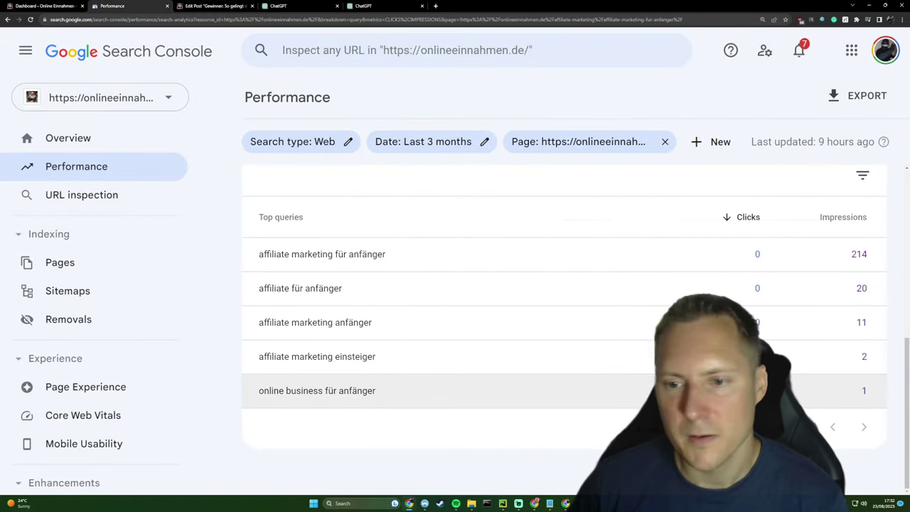
{"action": "scroll", "coordinate": [552, 190], "scroll_direction": "up", "scroll_amount": 2}
{"action": "scroll", "coordinate": [551, 189], "scroll_direction": "up", "scroll_amount": 3}
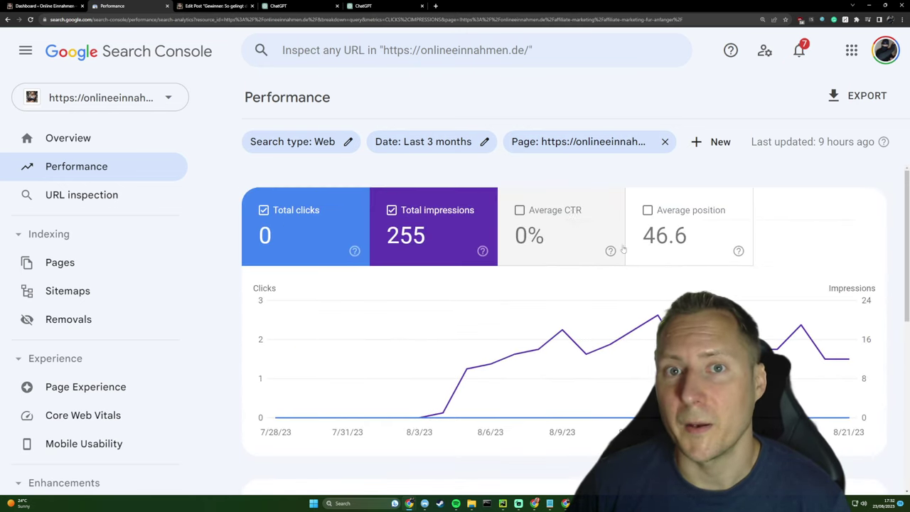
{"action": "left_click", "coordinate": [698, 223]}
{"action": "scroll", "coordinate": [698, 223], "scroll_direction": "down", "scroll_amount": 4}
{"action": "scroll", "coordinate": [698, 224], "scroll_direction": "down", "scroll_amount": 2}
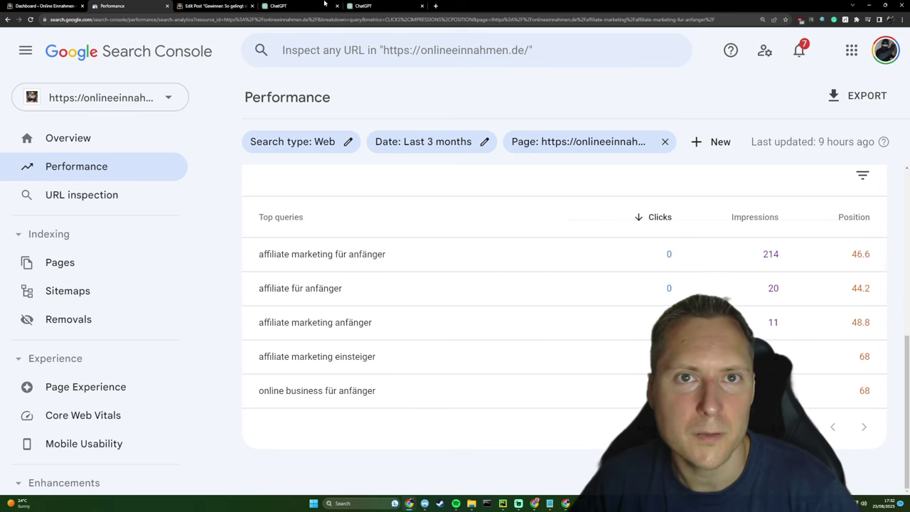
{"action": "left_click", "coordinate": [384, 5]}
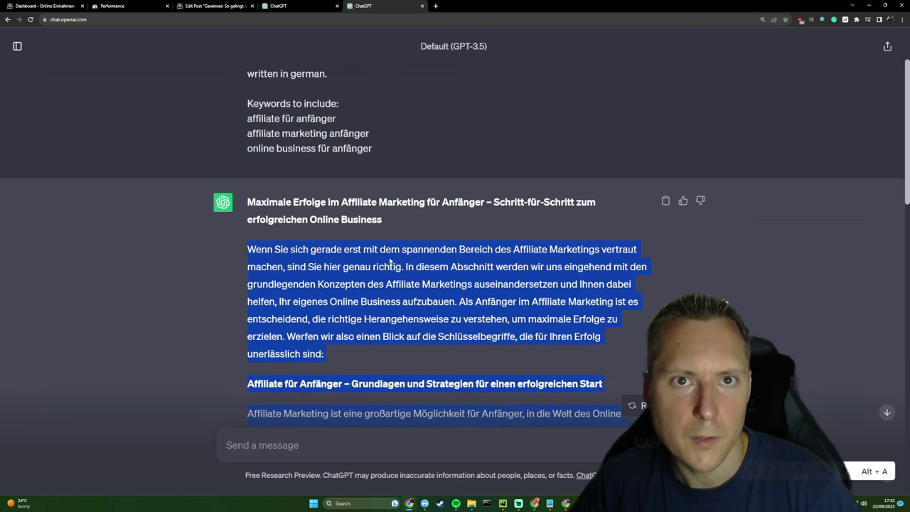
{"action": "left_click_drag", "start_coordinate": [376, 153], "coordinate": [296, 119]}
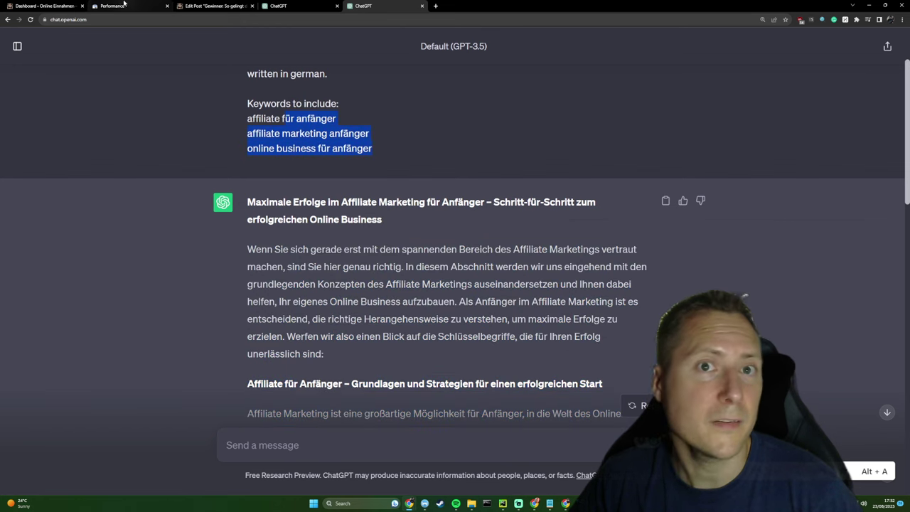
{"action": "left_click", "coordinate": [124, 5]}
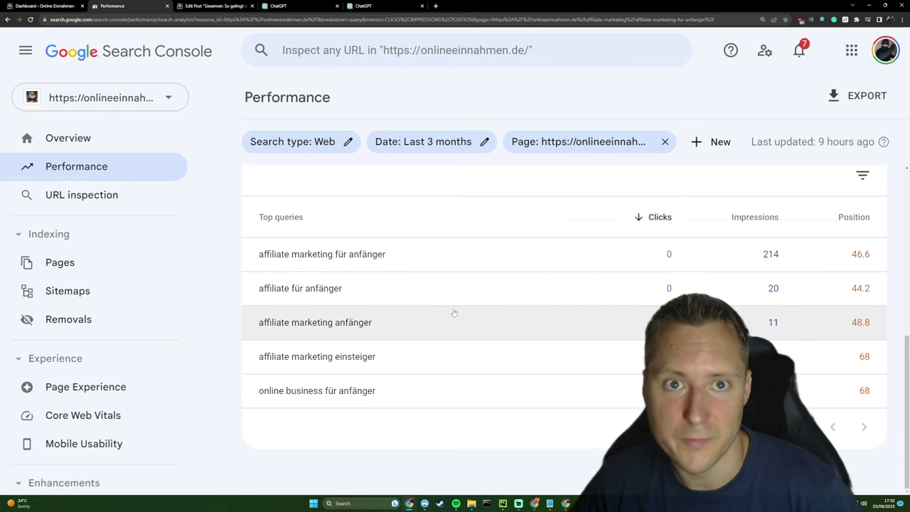